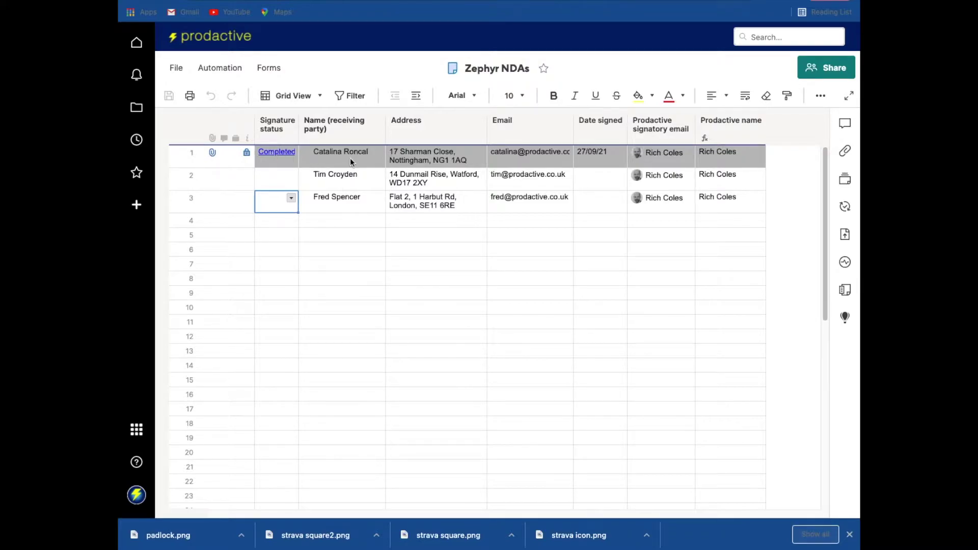
# - Open row 1's attachments and preview the signed NDA PDF
pyautogui.click(211, 153)
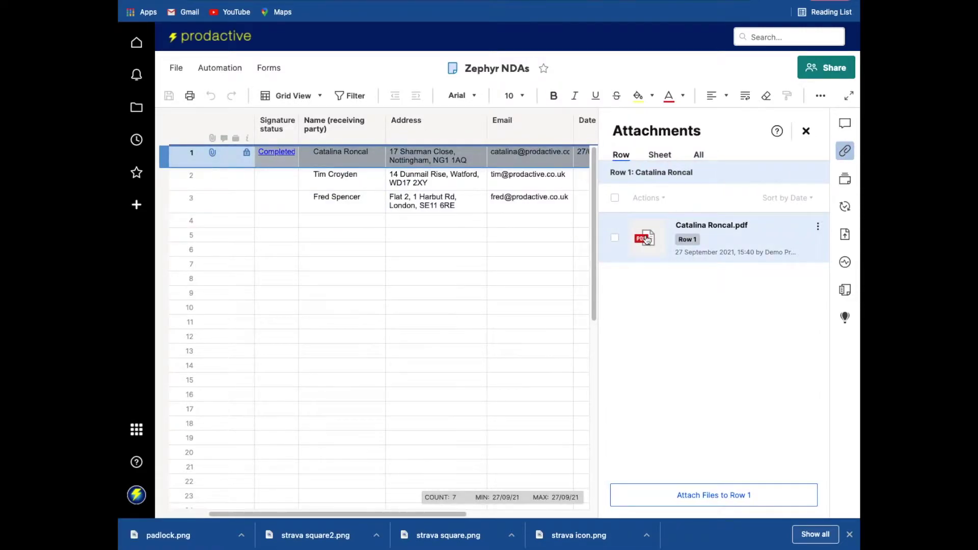
pyautogui.click(646, 238)
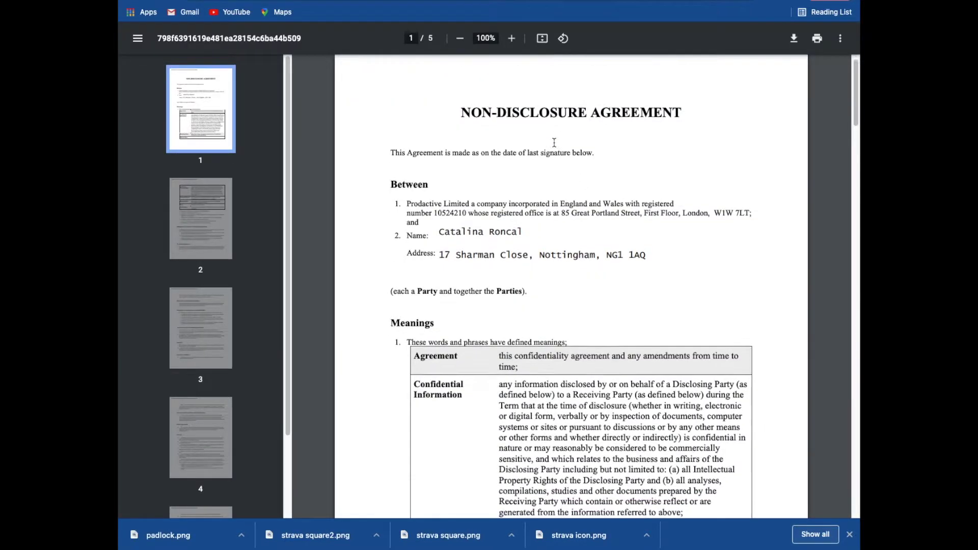
# - Scroll the signed NDA down to both signatures on page 5, then close the preview
pyautogui.scroll(-1, 554, 144)
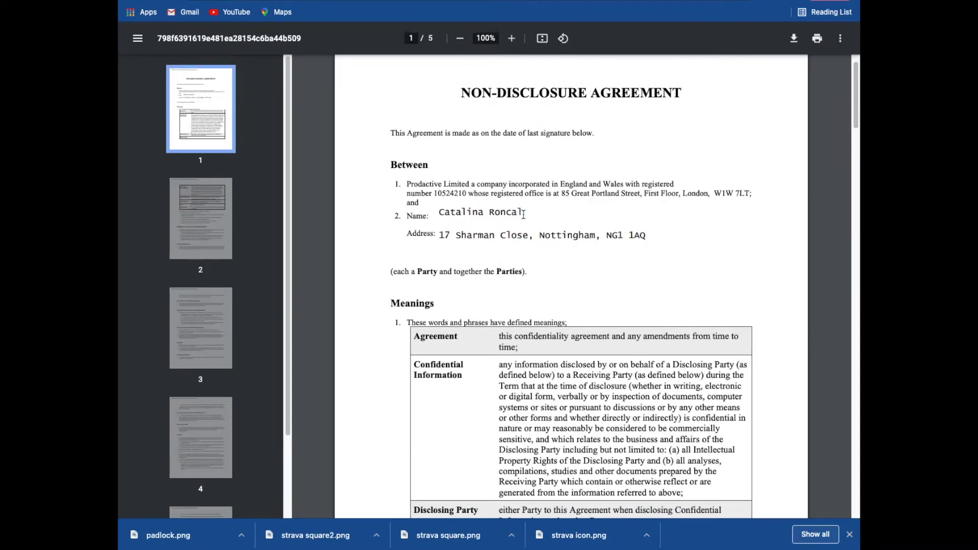
pyautogui.scroll(-20, 484, 261)
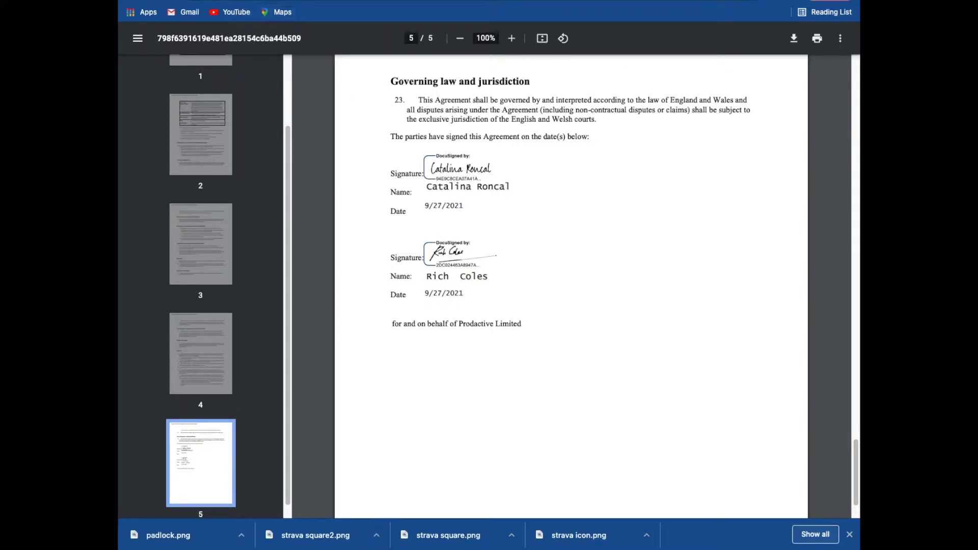
pyautogui.hotkey('ctrl', 'w')
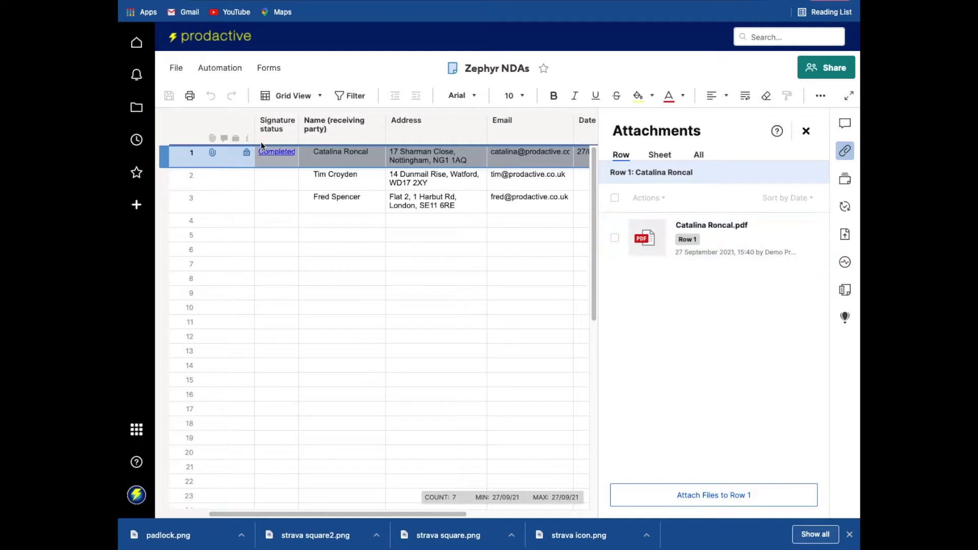
# - Close row 1's attachment list and launch Generate Documents from row 2's context menu
pyautogui.click(806, 131)
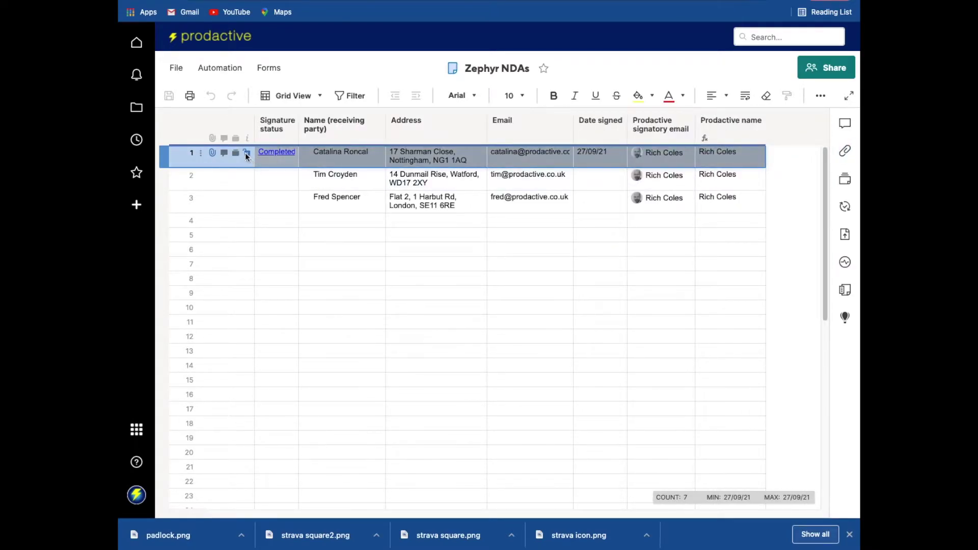
pyautogui.moveTo(245, 154)
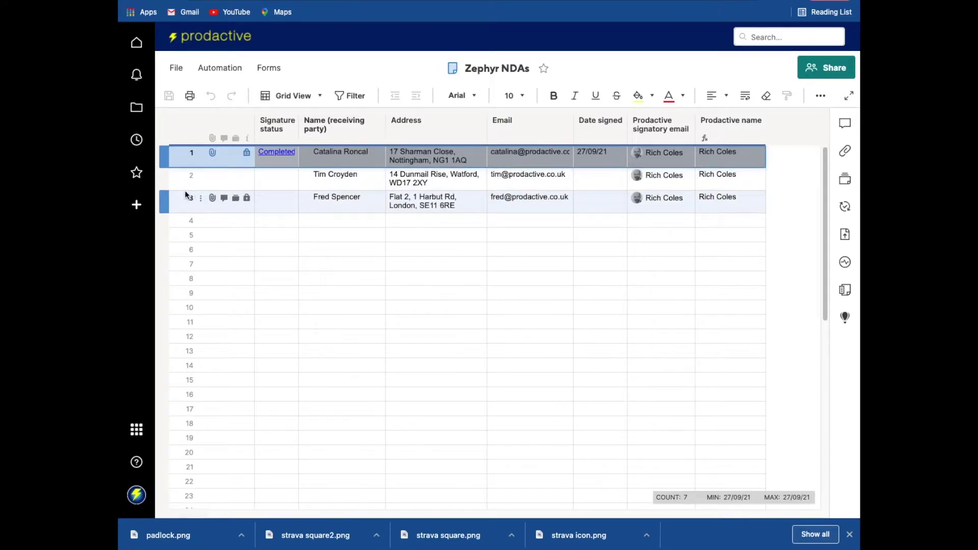
pyautogui.click(165, 180)
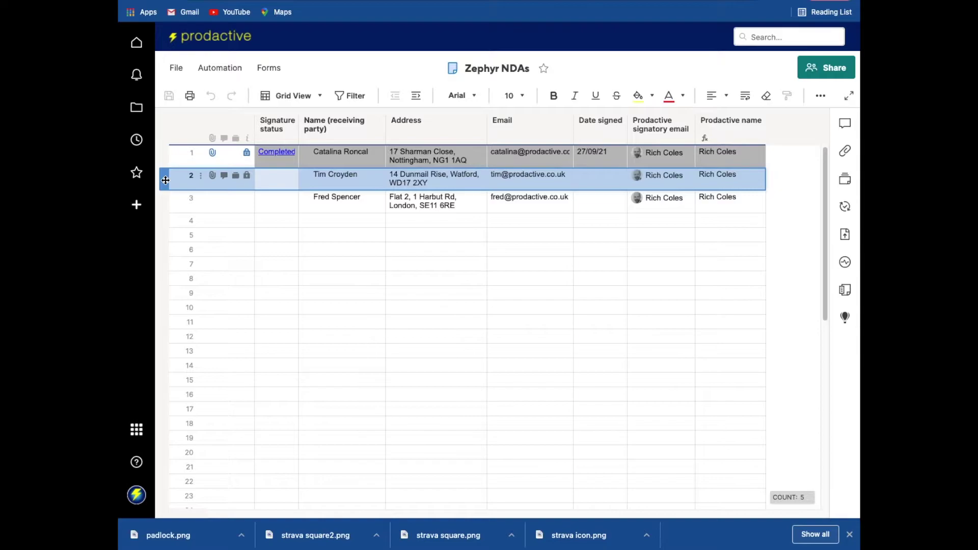
pyautogui.rightClick(165, 180)
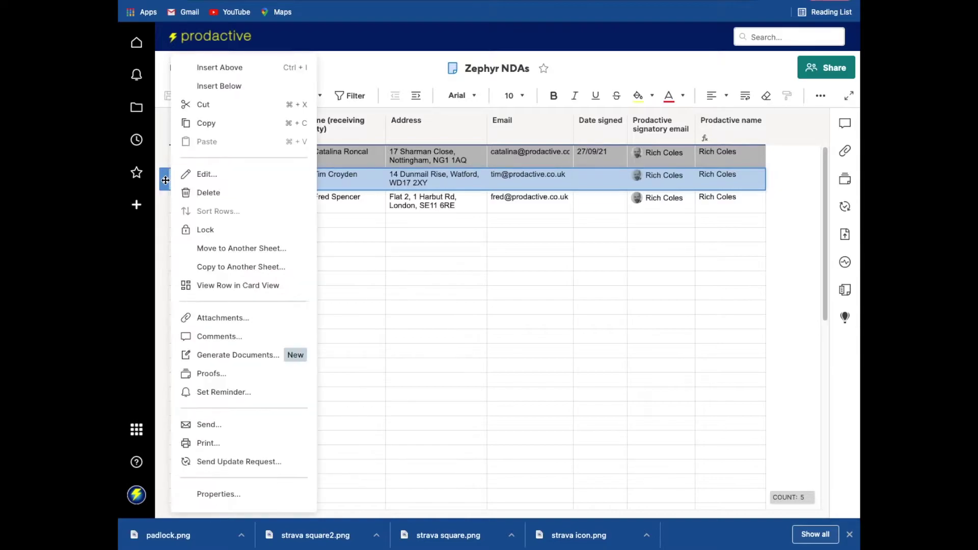
pyautogui.click(224, 355)
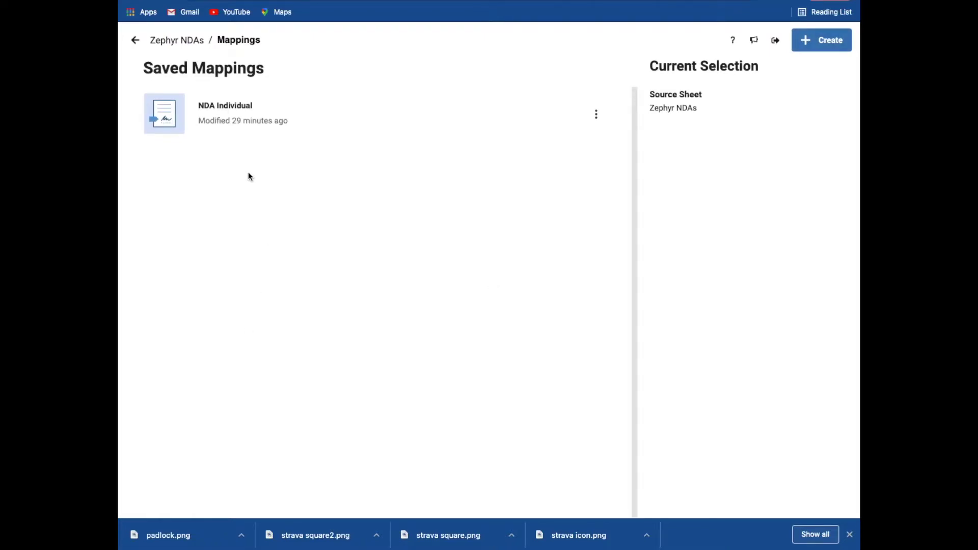
# - Start a new mapping from the Saved Mappings page
pyautogui.moveTo(227, 116)
pyautogui.click(809, 46)
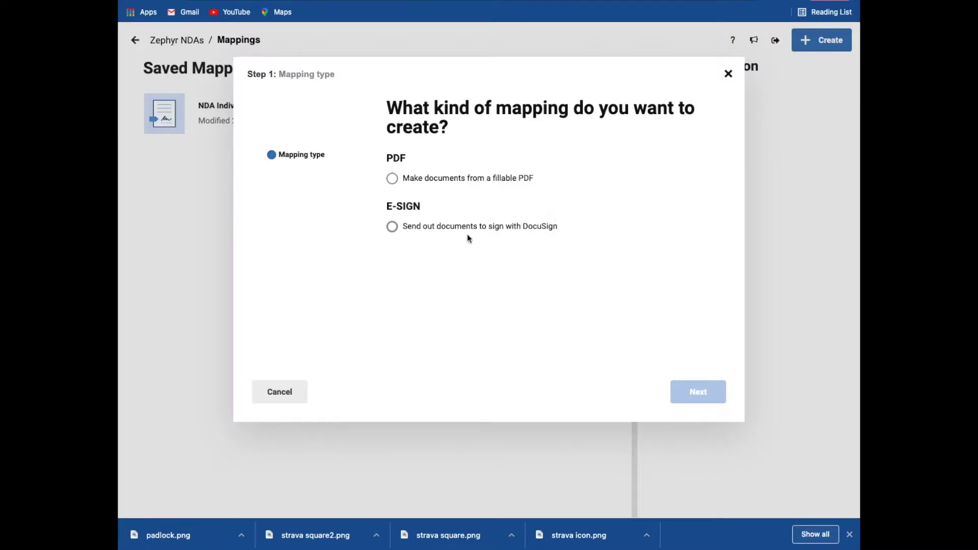
# - Choose a DocuSign e-sign mapping based on the NDA Individual template
pyautogui.click(415, 229)
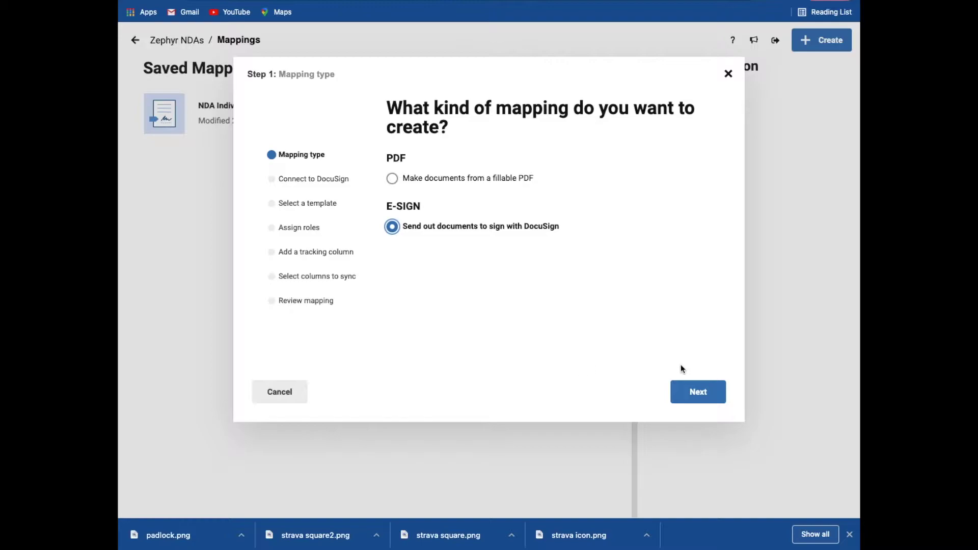
pyautogui.click(702, 395)
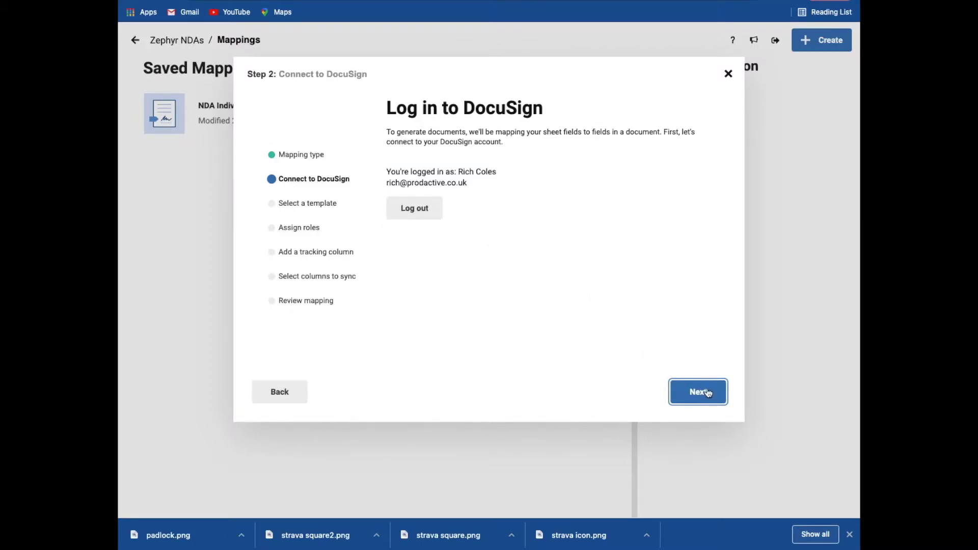
pyautogui.click(707, 393)
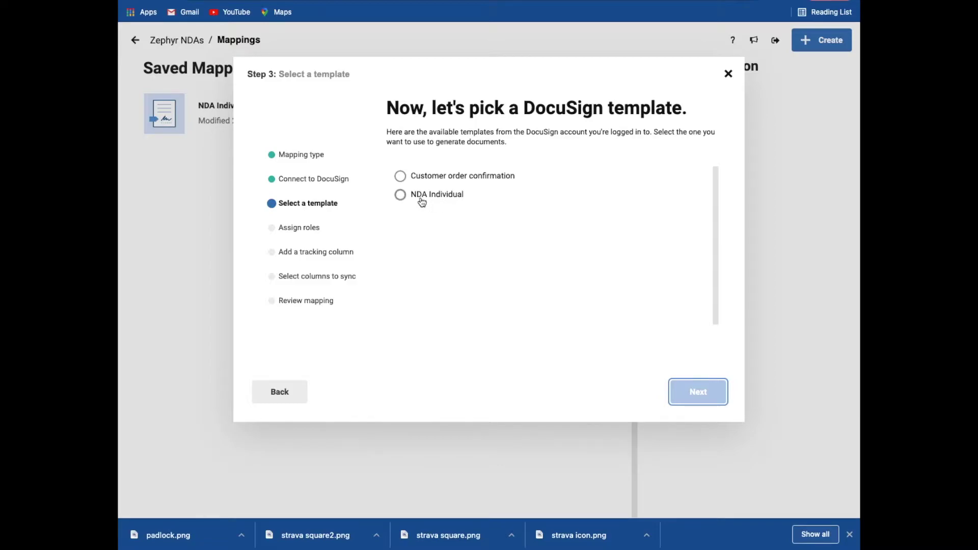
pyautogui.click(402, 198)
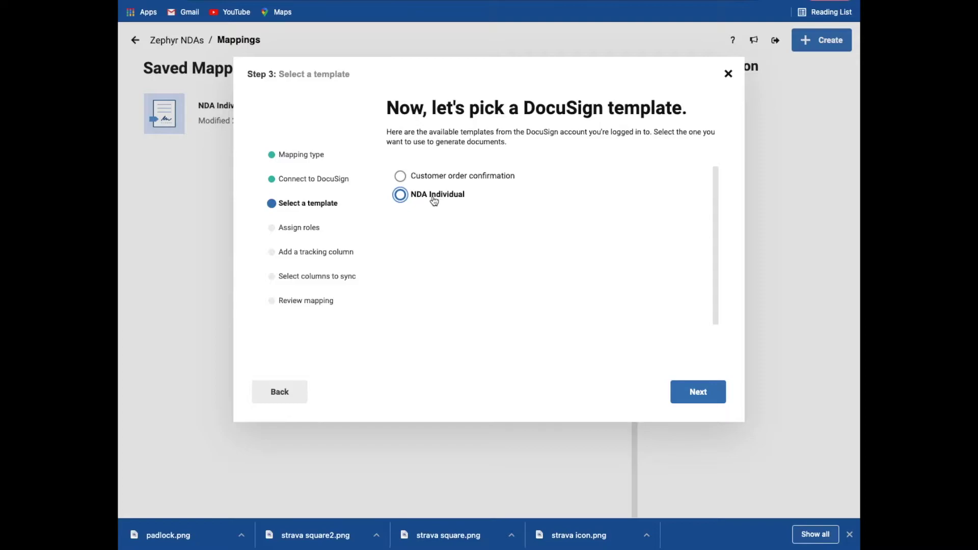
pyautogui.click(702, 400)
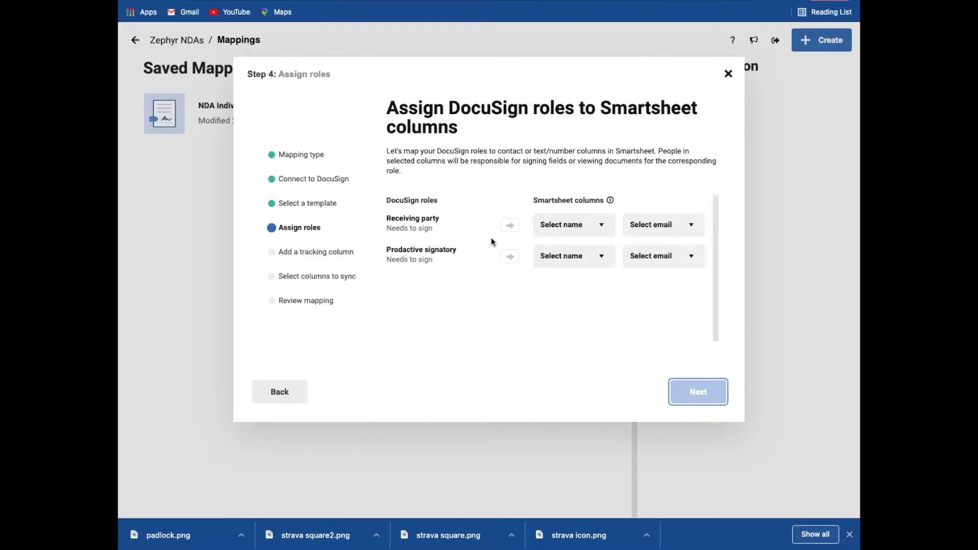
# - Map the signing roles to the Name (receiving party), Email and Prodactive signatory email columns
pyautogui.click(591, 233)
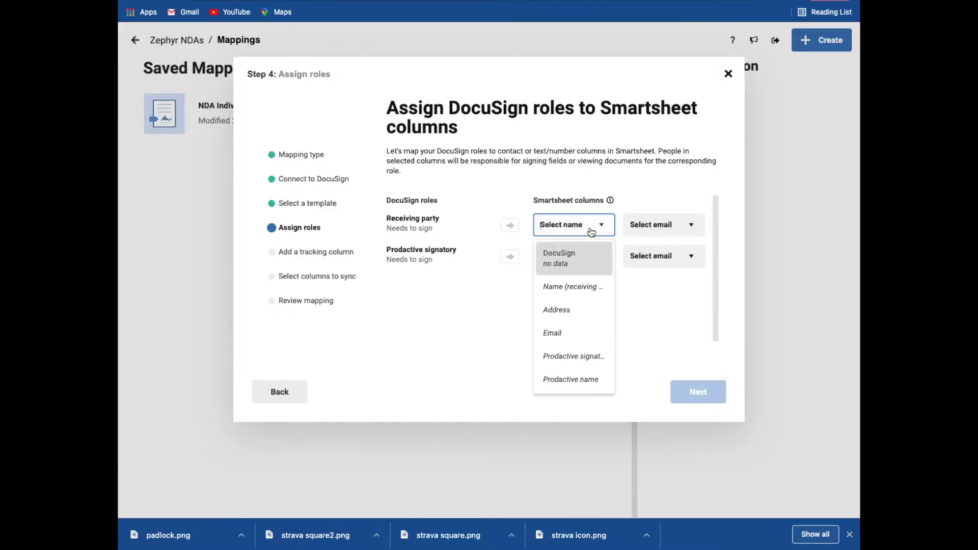
pyautogui.click(566, 289)
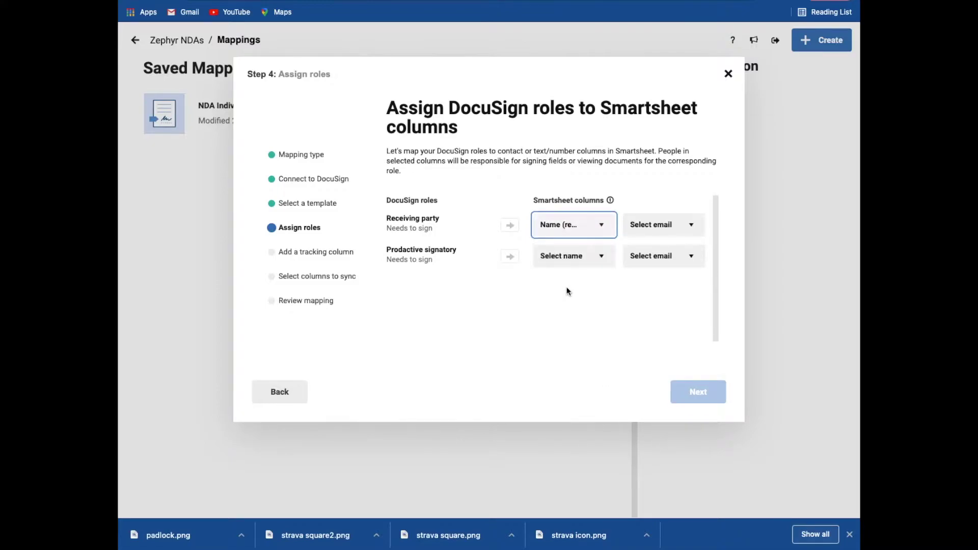
pyautogui.click(643, 230)
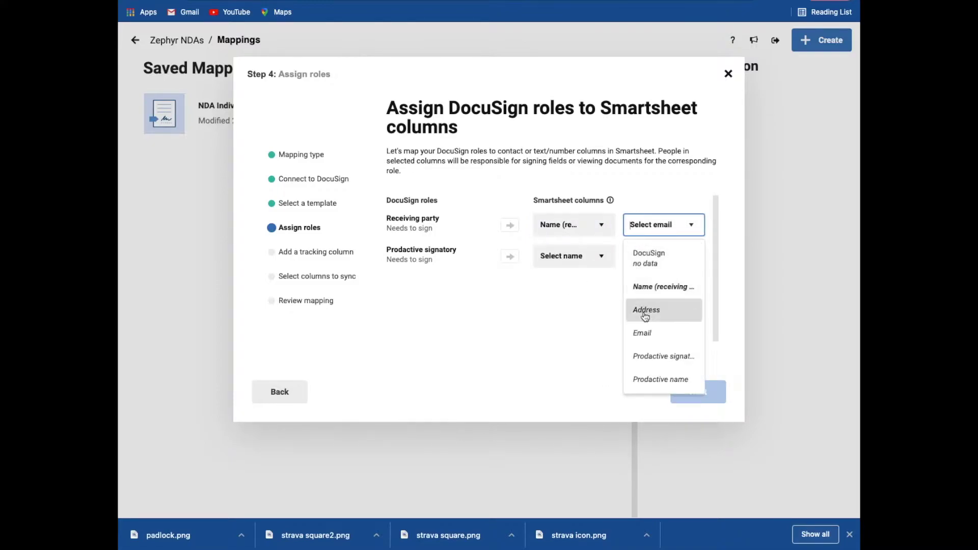
pyautogui.click(640, 333)
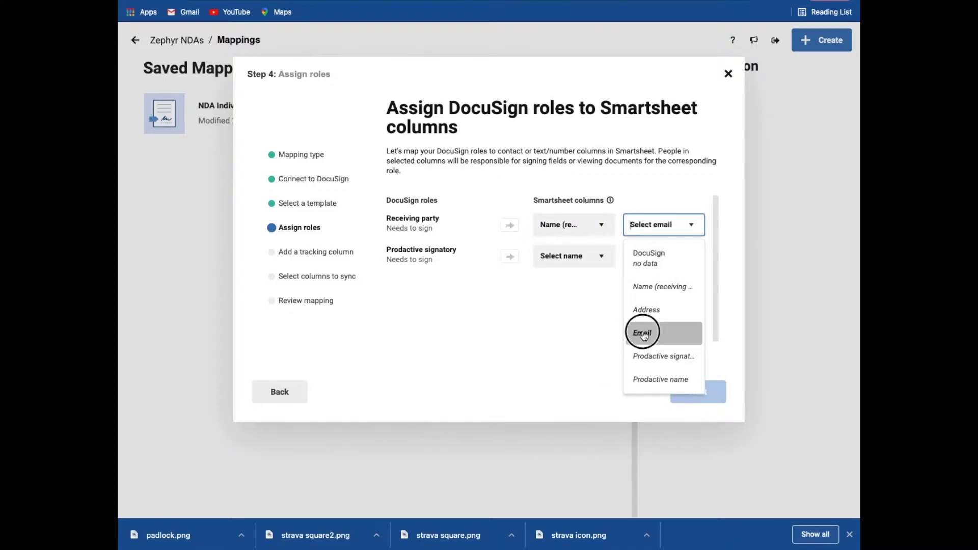
pyautogui.click(557, 262)
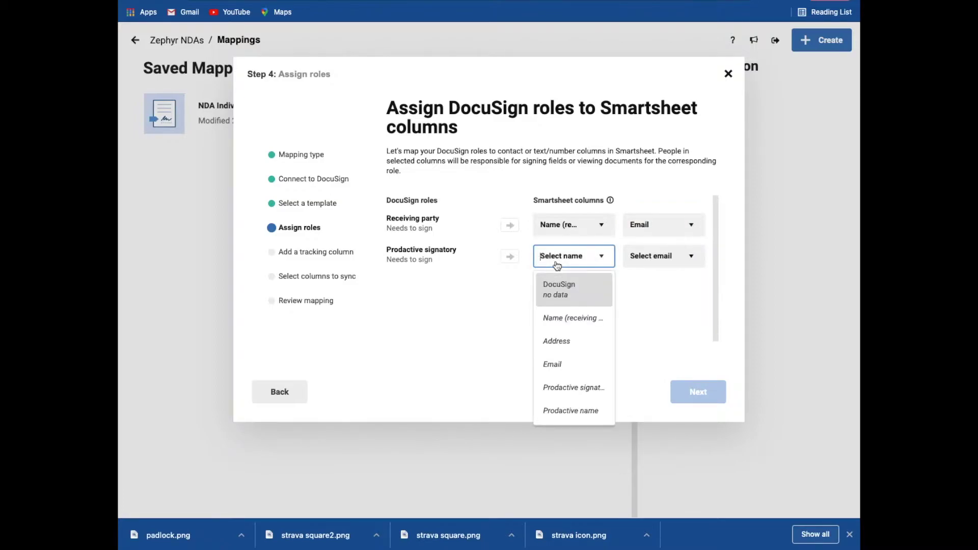
pyautogui.click(555, 389)
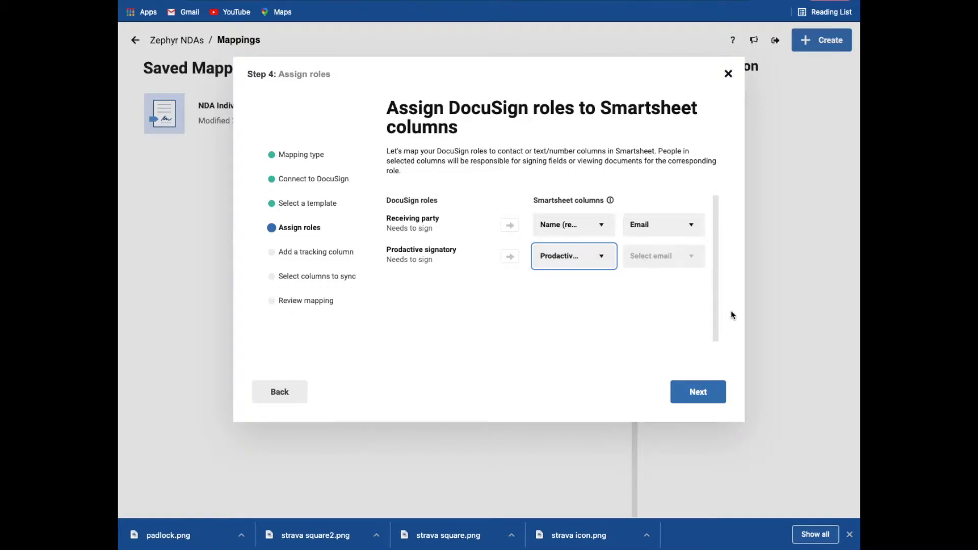
pyautogui.click(697, 389)
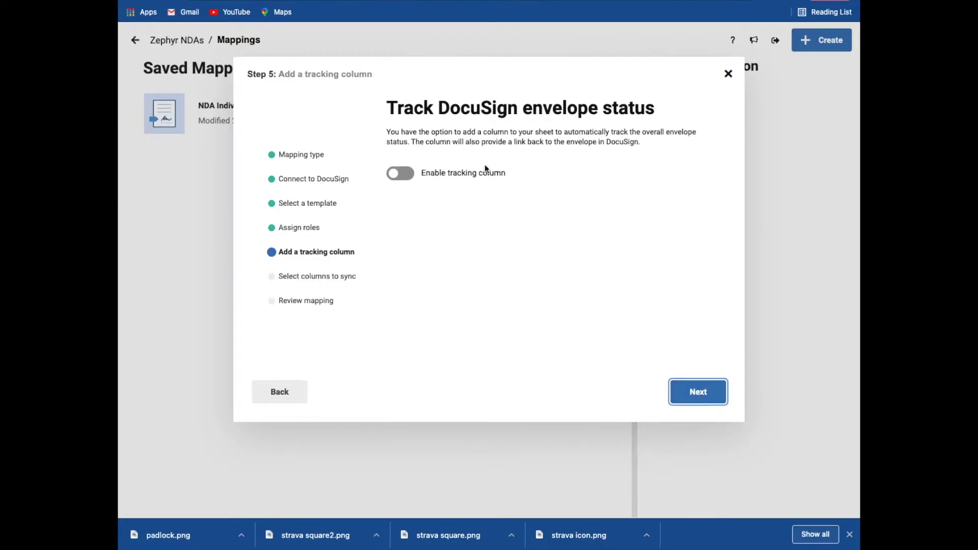
# - Enable a tracking column named 'Status 2', skip data syncing, and save the mapping
pyautogui.click(411, 178)
pyautogui.click(411, 178)
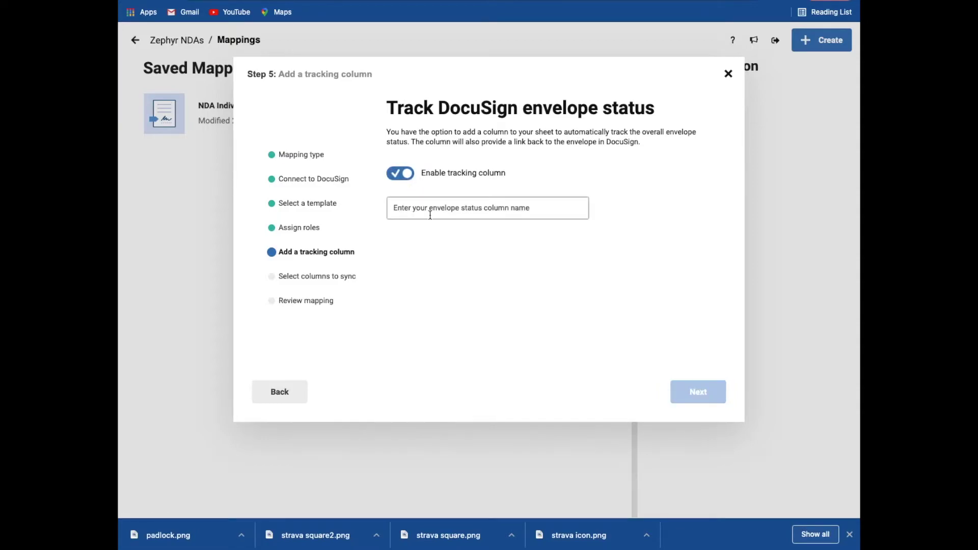
pyautogui.click(430, 215)
pyautogui.write('Status 2')
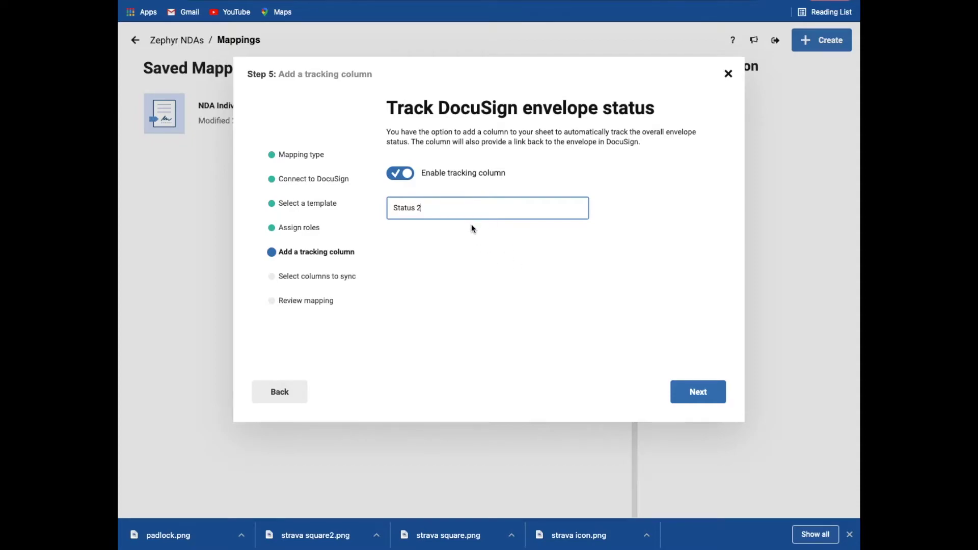
pyautogui.click(699, 395)
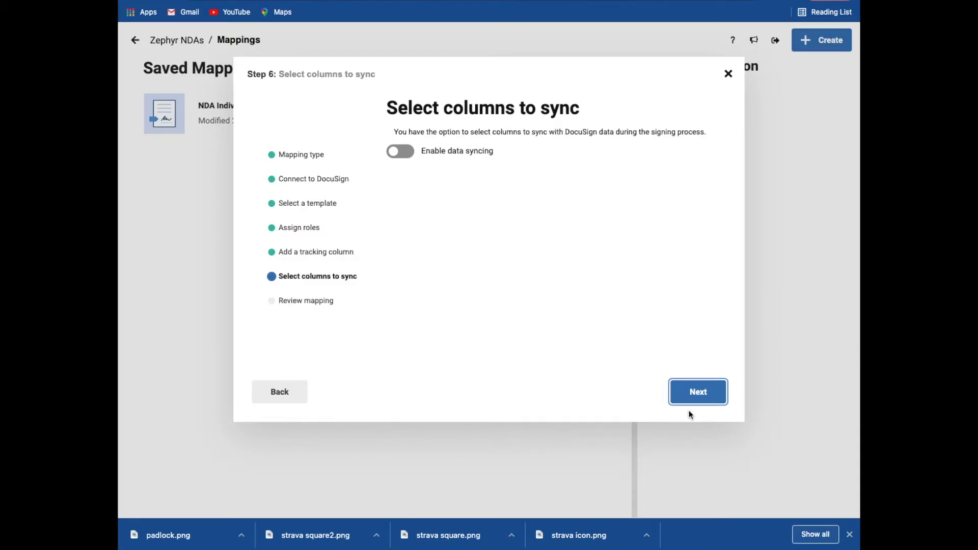
pyautogui.click(699, 397)
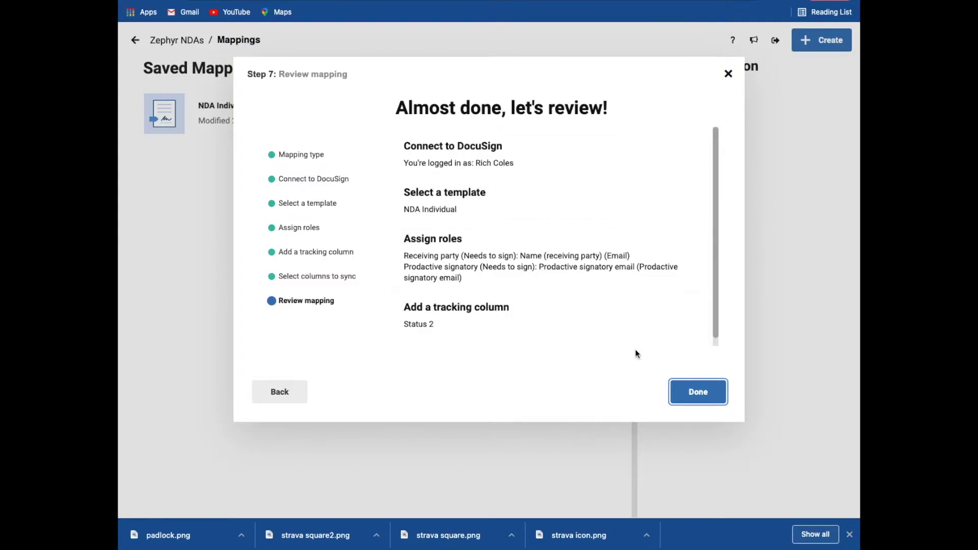
pyautogui.click(700, 397)
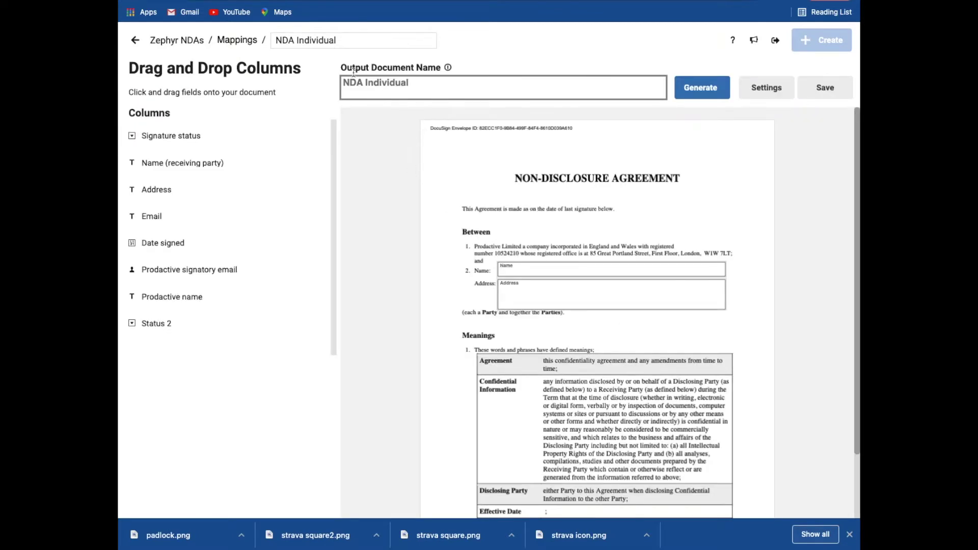
# - Name the mapping 'demo' and base the output document name on Name (receiving party)
pyautogui.click(348, 41)
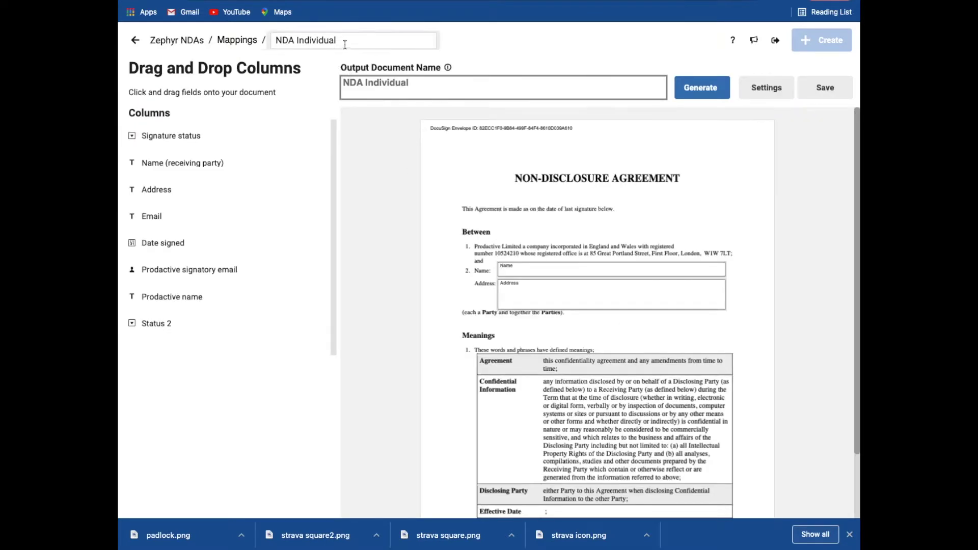
pyautogui.write('demo')
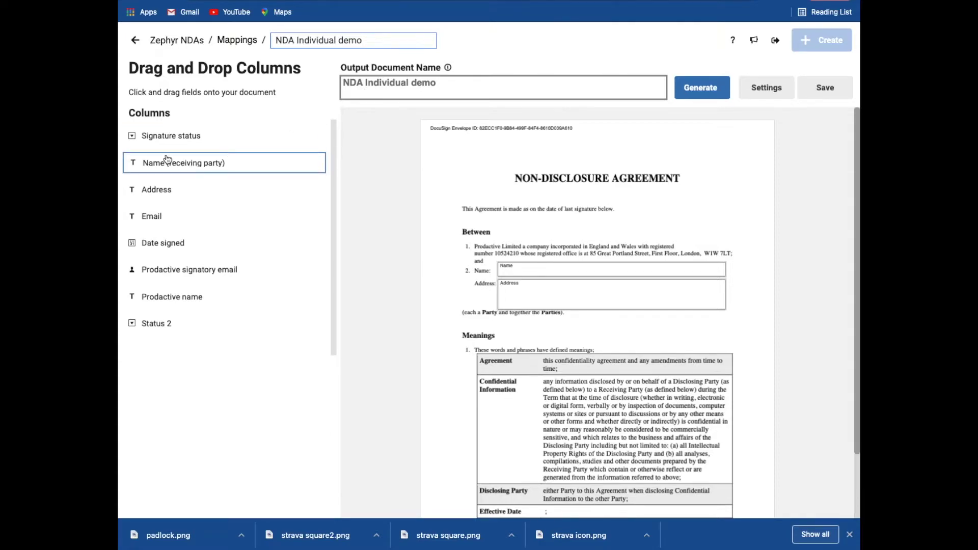
pyautogui.moveTo(165, 162); pyautogui.dragTo(388, 95)
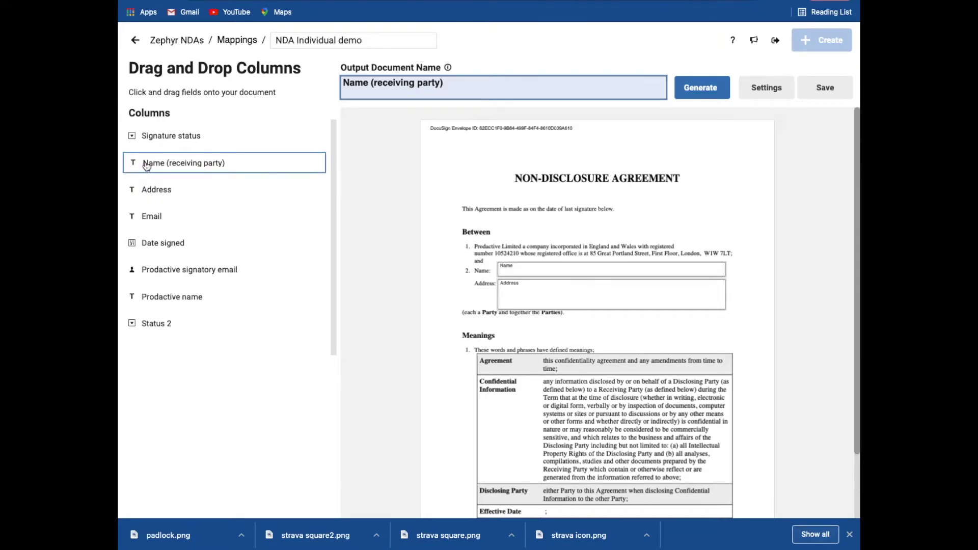
# - Map Name (receiving party) and Address into the NDA's Name and Address boxes
pyautogui.moveTo(147, 164); pyautogui.dragTo(525, 269)
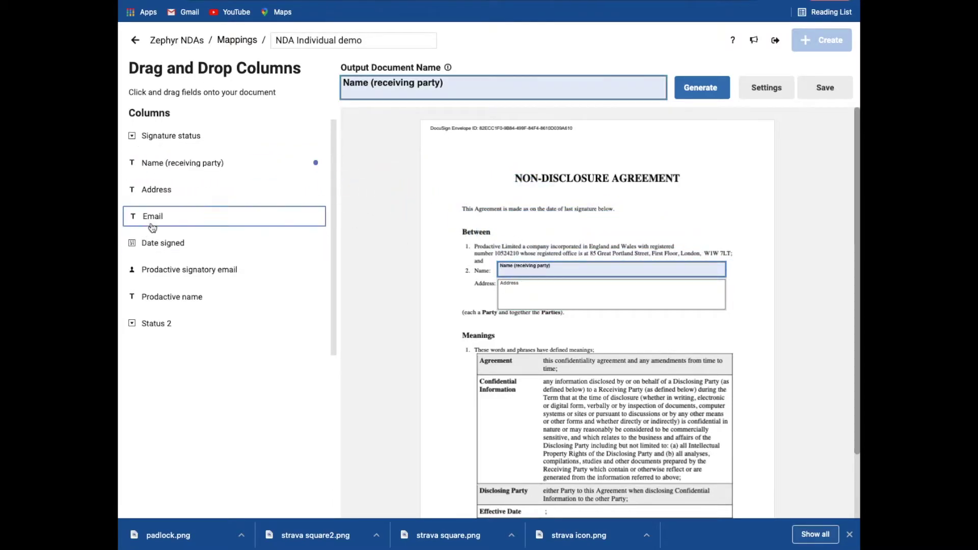
pyautogui.moveTo(154, 190); pyautogui.dragTo(552, 294)
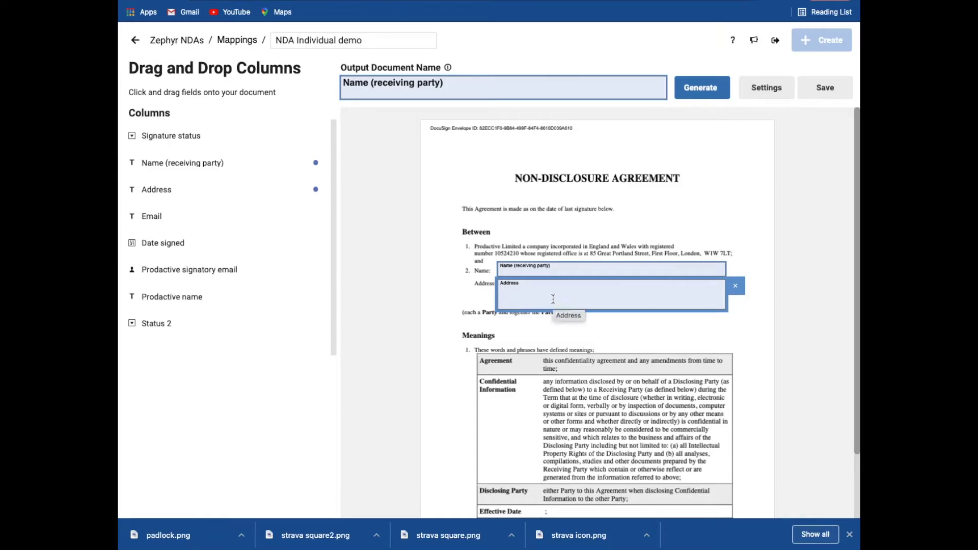
pyautogui.scroll(-3, 552, 294)
# - On the signature page, map Name (receiving party) and Prodactive name into the two Name boxes
pyautogui.click(619, 437)
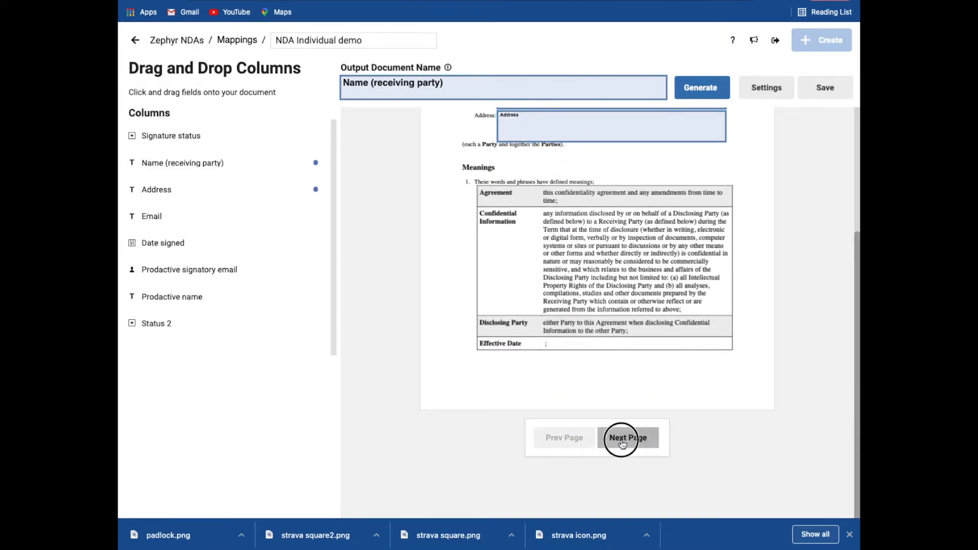
pyautogui.scroll(-3, 614, 438)
pyautogui.click(615, 439)
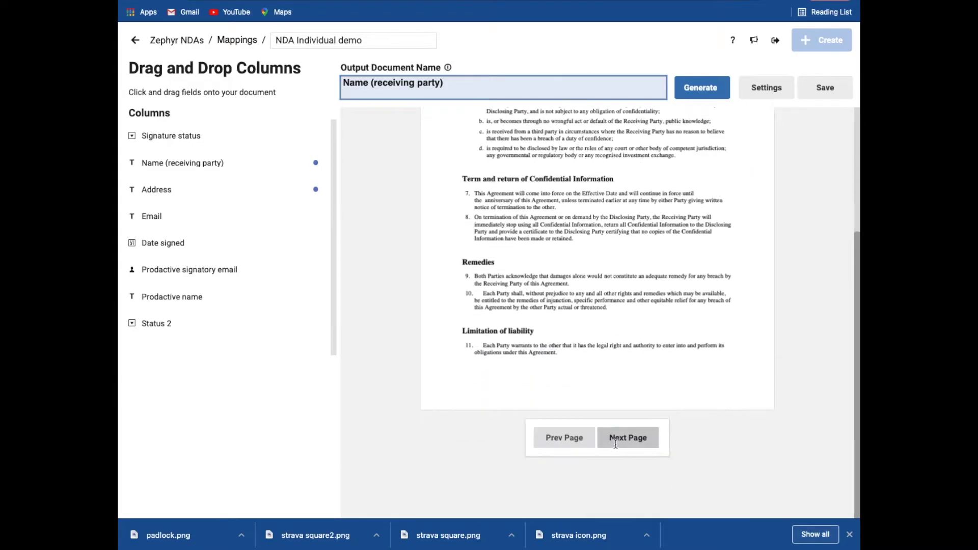
pyautogui.click(616, 446)
pyautogui.scroll(-3, 617, 447)
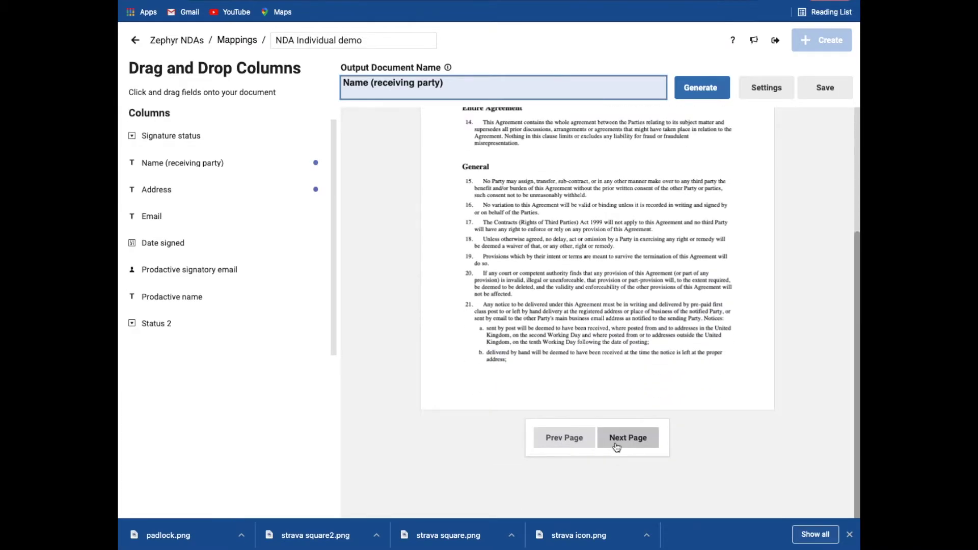
pyautogui.click(616, 447)
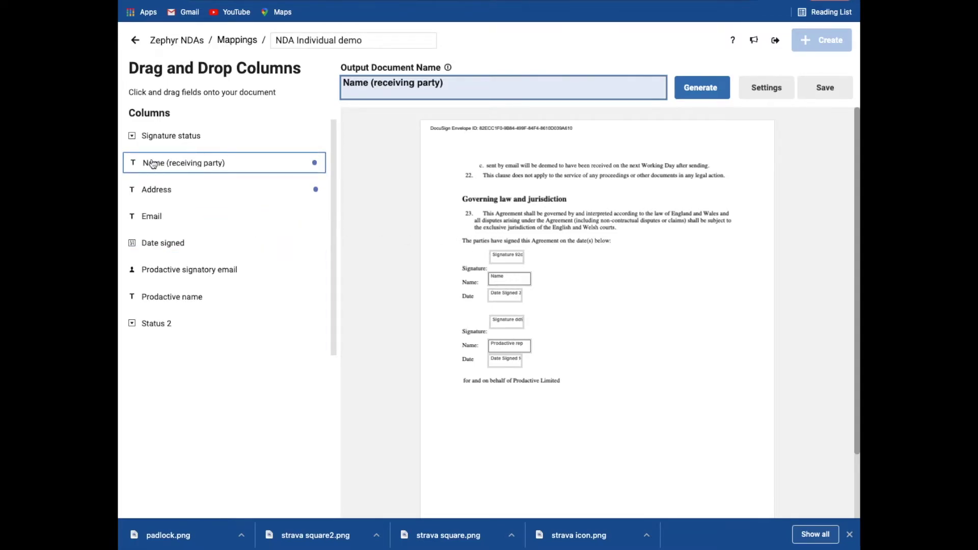
pyautogui.moveTo(154, 163); pyautogui.dragTo(469, 278)
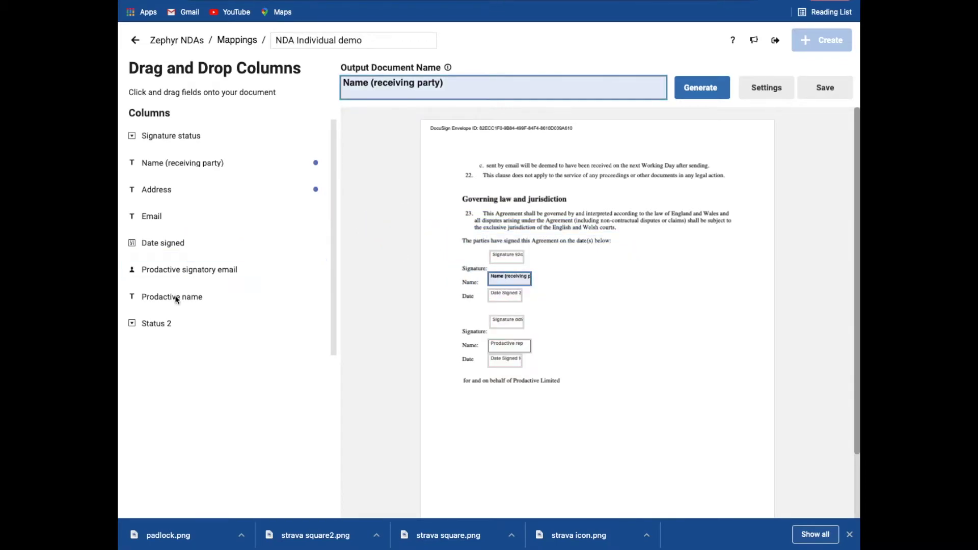
pyautogui.moveTo(164, 299); pyautogui.dragTo(511, 346)
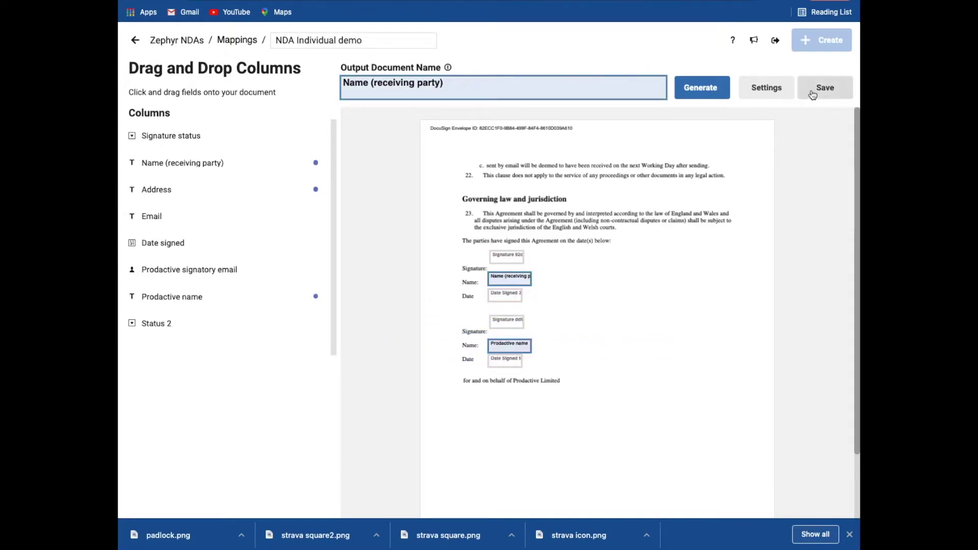
# - Generate the NDA and send it with DocuSign, then dismiss the sent envelopes panel
pyautogui.click(693, 92)
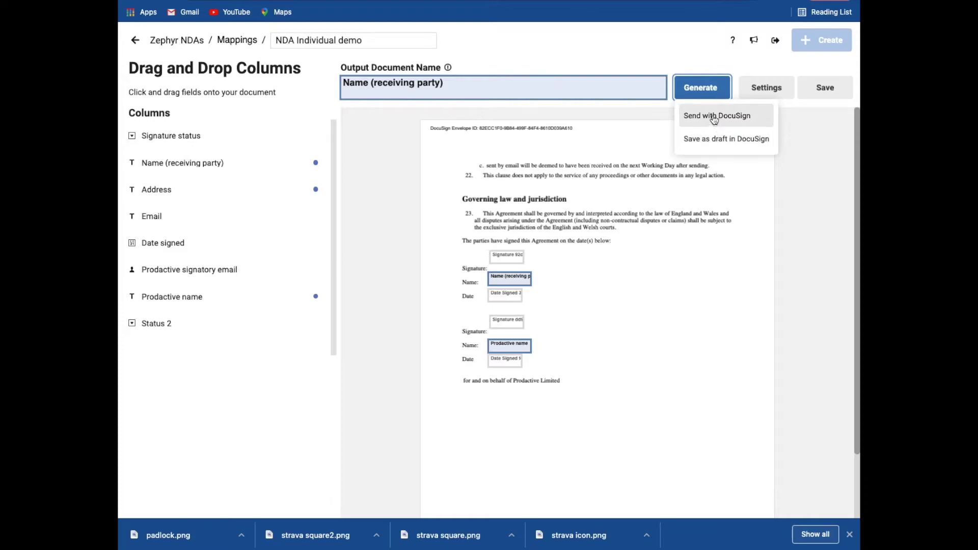
pyautogui.click(714, 118)
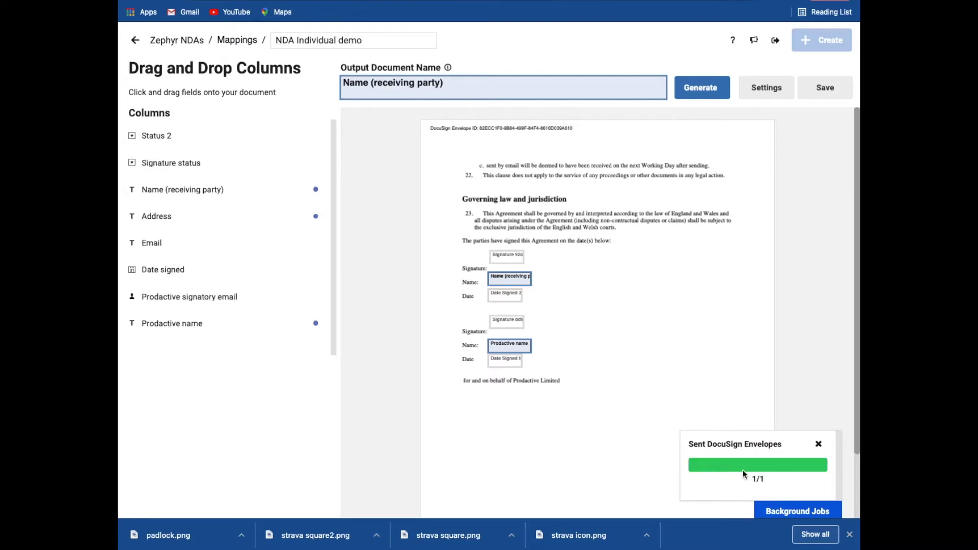
pyautogui.click(819, 445)
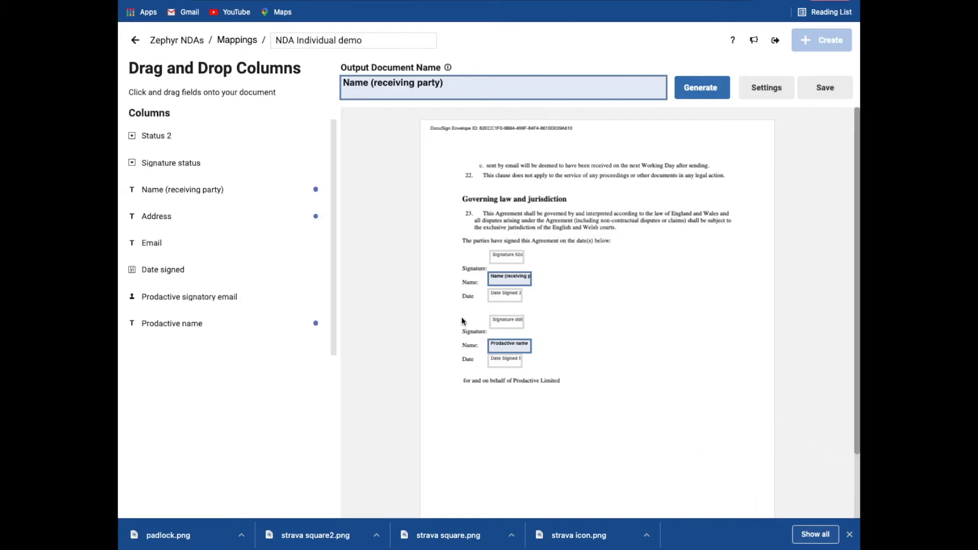
# - Return to the Zephyr NDAs sheet, saving the mapping changes on the way out
pyautogui.click(168, 40)
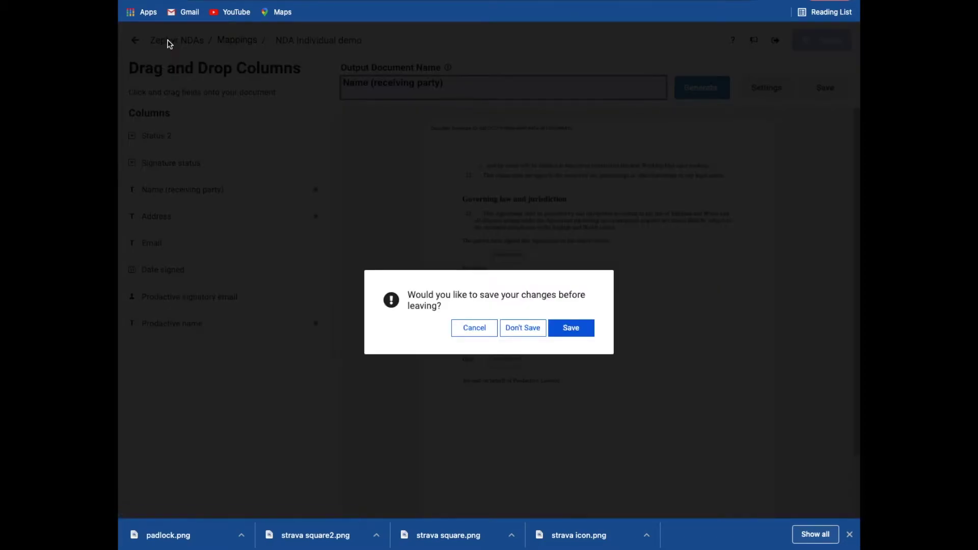
pyautogui.click(570, 330)
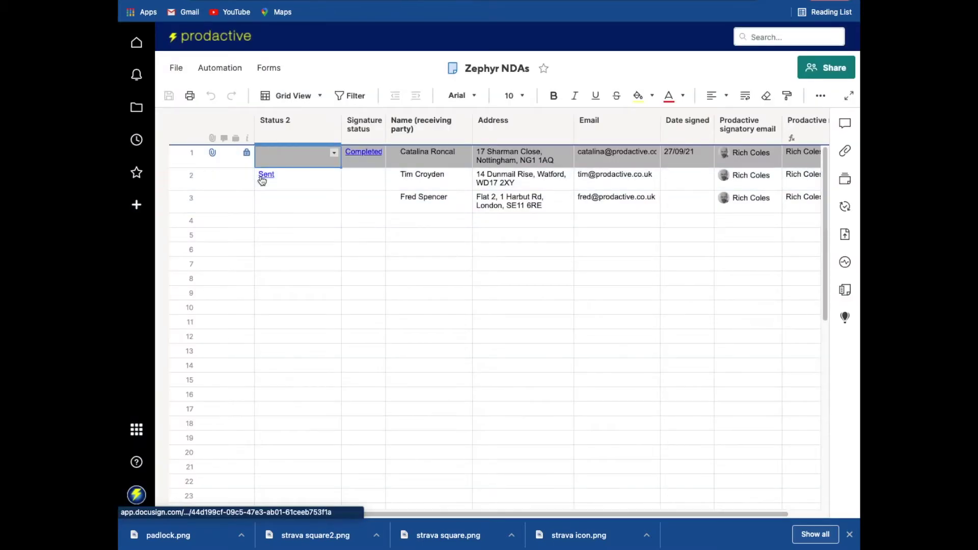
# - Select the Status 2 column and drag it into a new position, confirming row 2 reads Sent
pyautogui.click(328, 125)
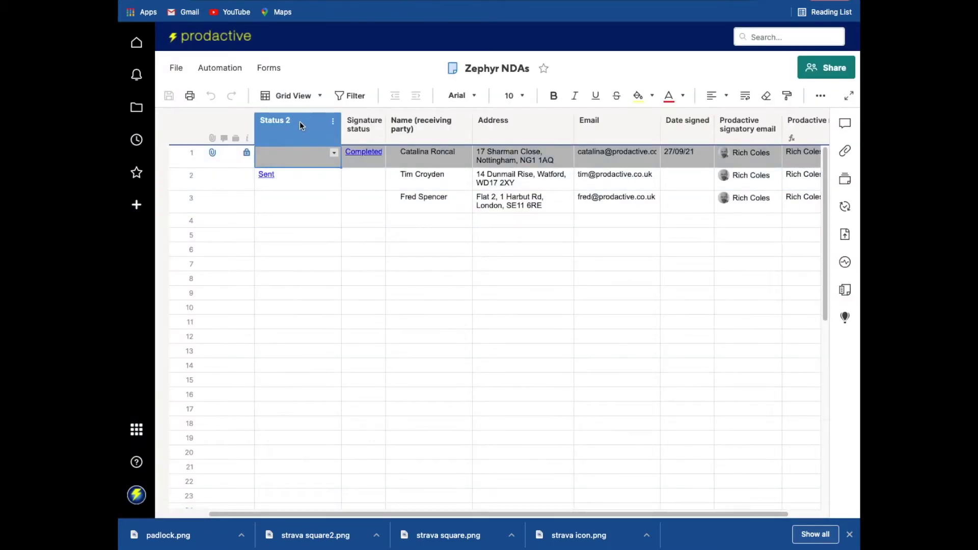
pyautogui.moveTo(334, 135); pyautogui.dragTo(299, 138)
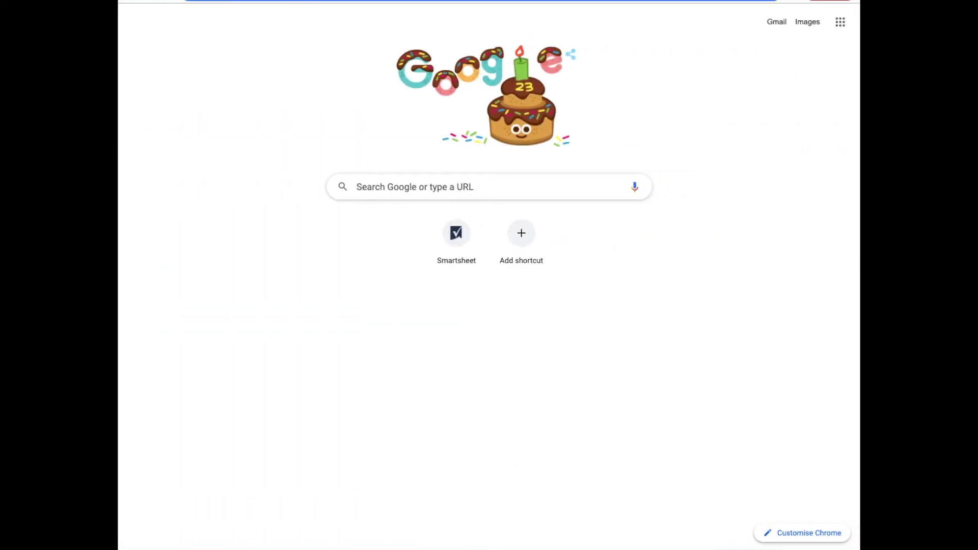
# - Load the pasted DocuSign signing link and start reviewing the NDA
pyautogui.hotkey('ctrl', 'v')
pyautogui.press('Return')
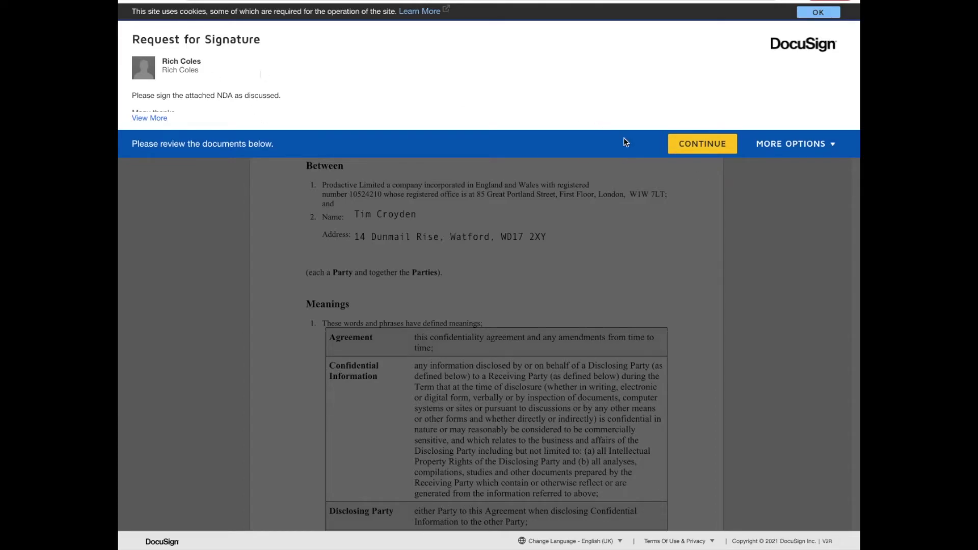
pyautogui.click(696, 145)
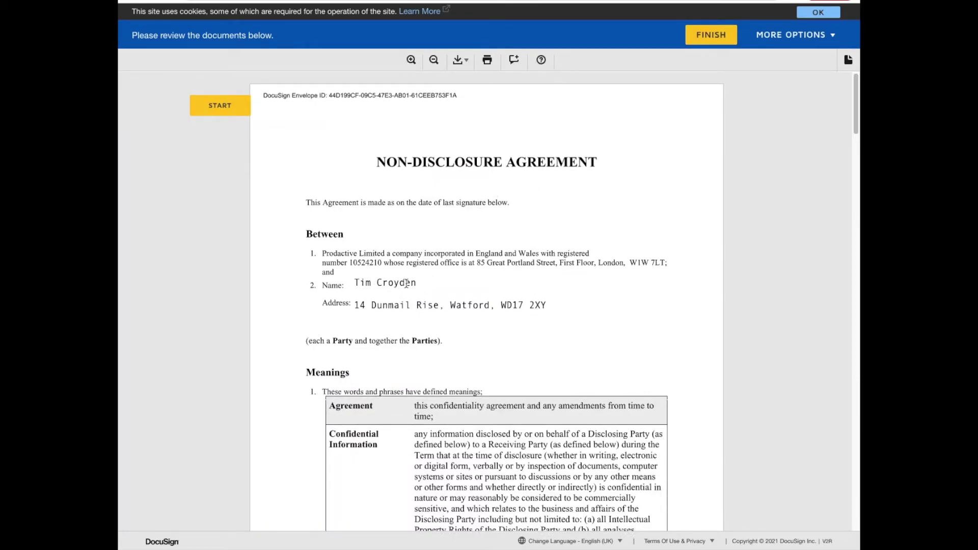
# - Sign at the receiving party's spot, adopt the signature, finish, and return to Zephyr NDAs
pyautogui.scroll(-10, 488, 320)
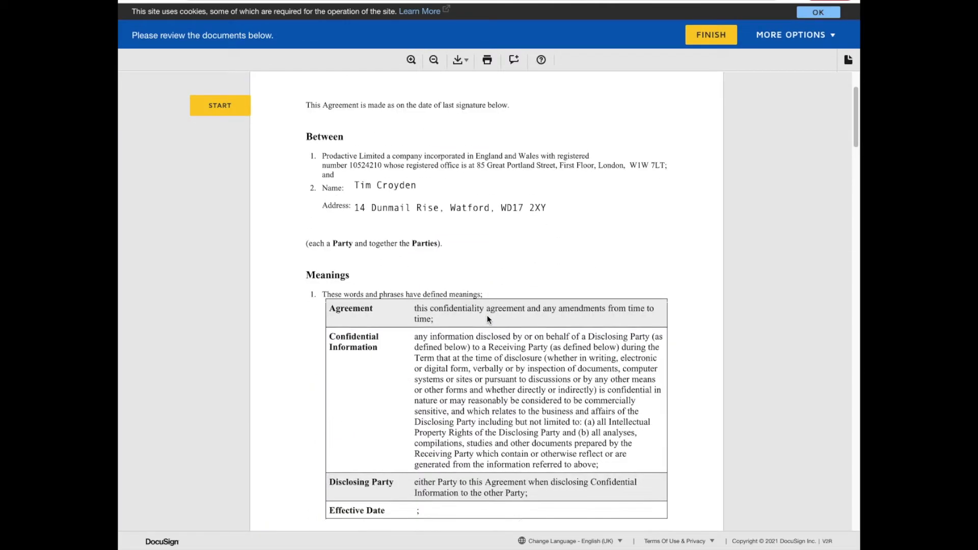
pyautogui.scroll(-15, 488, 319)
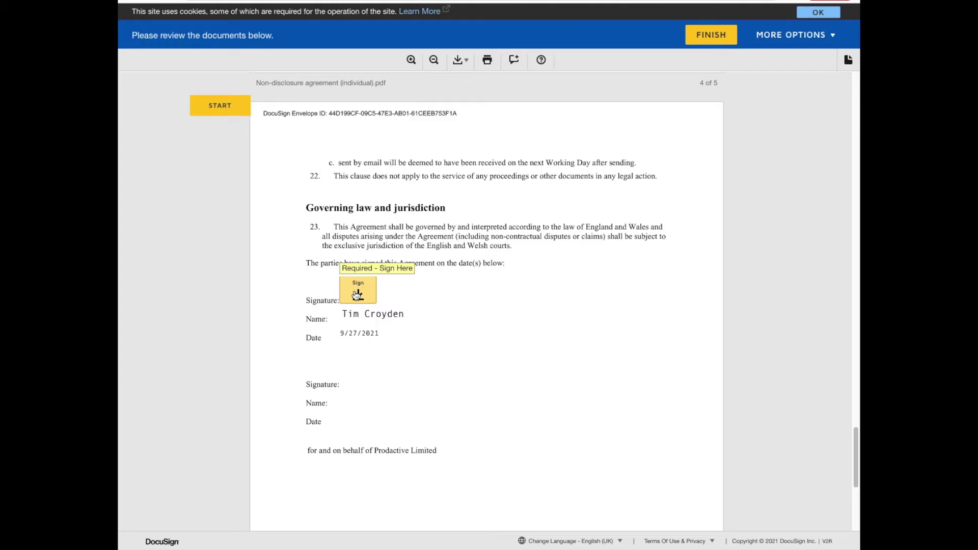
pyautogui.click(357, 295)
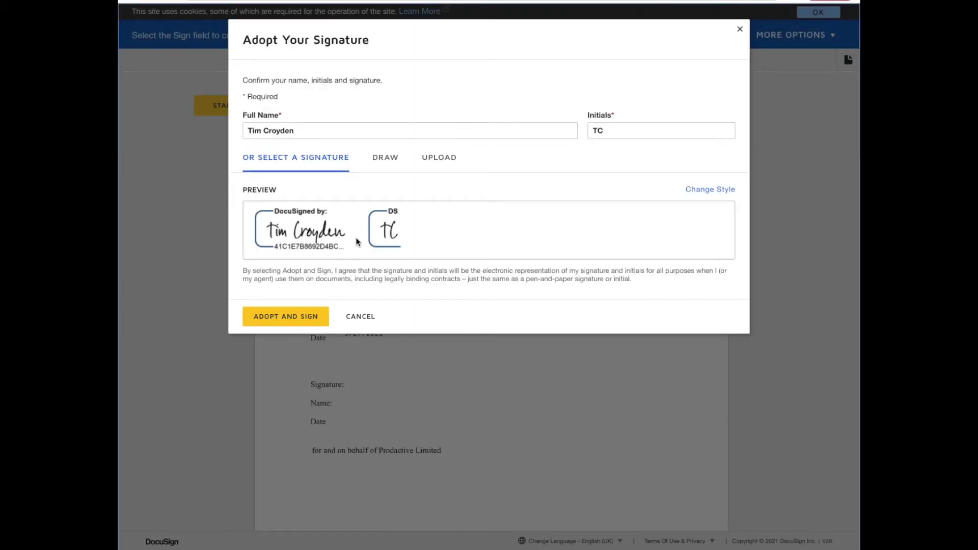
pyautogui.click(287, 320)
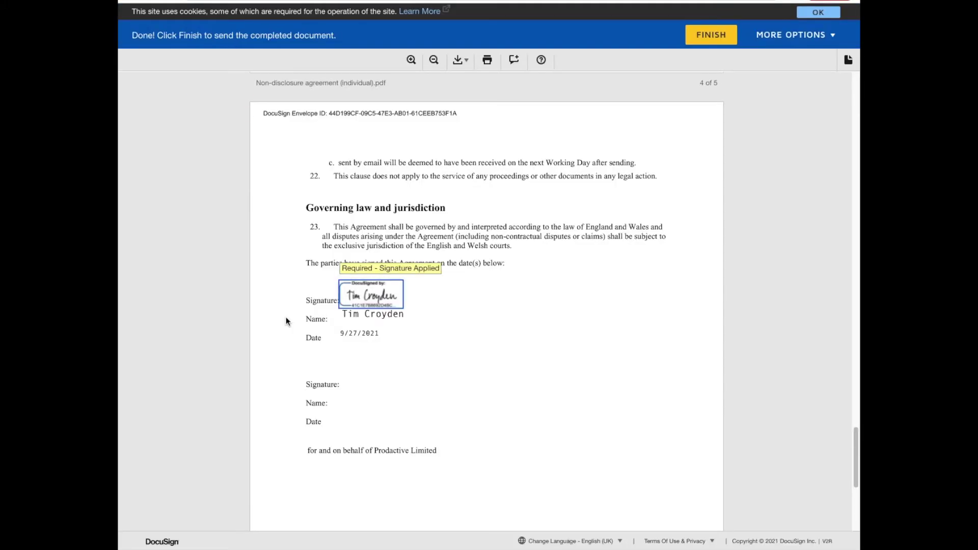
pyautogui.click(711, 38)
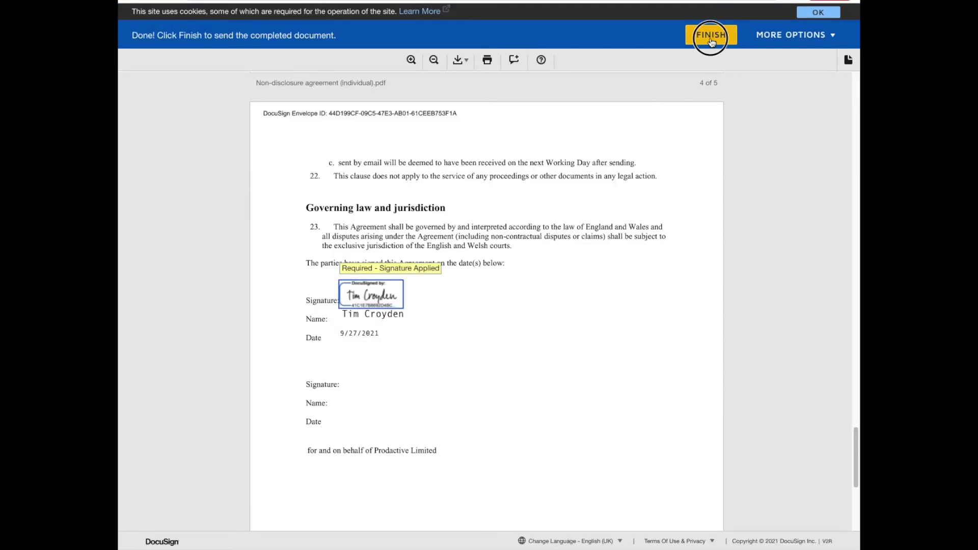
pyautogui.hotkey('ctrl', 'Left')
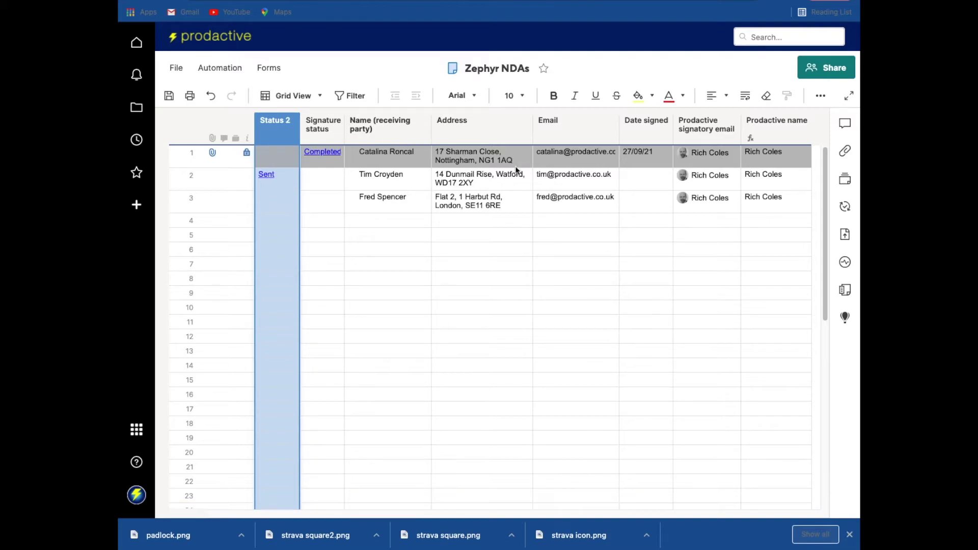
pyautogui.click(469, 1)
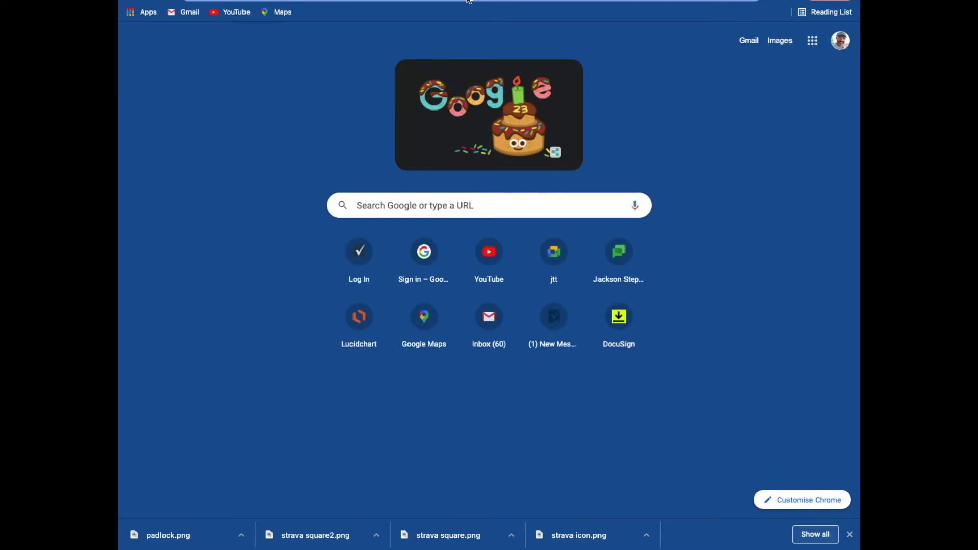
# - Load the pasted DocuSign signing link and start reviewing the NDA for the second signature
pyautogui.click(468, 1)
pyautogui.press('super+v')
pyautogui.press('Return')
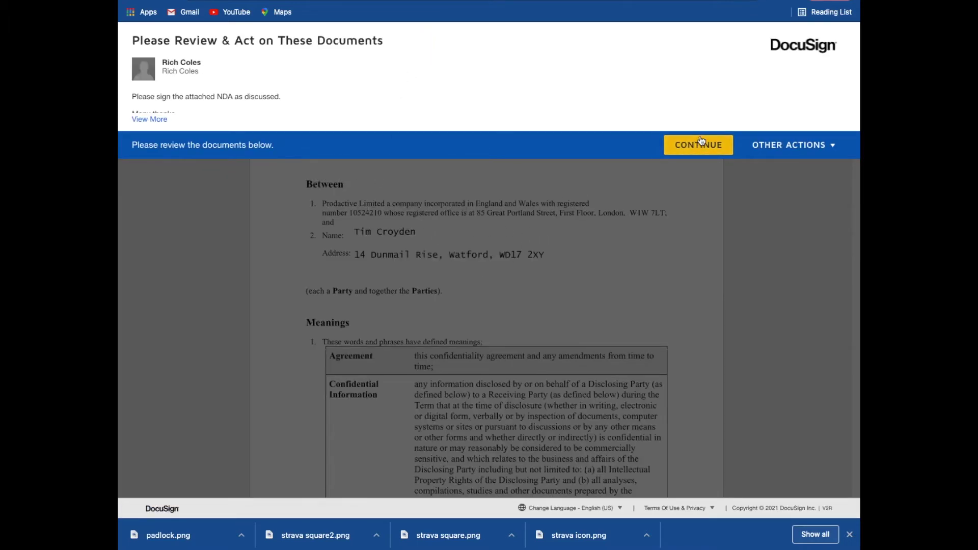
pyautogui.click(701, 141)
# - Adopt the signature in the second signature field and finish the document
pyautogui.scroll(-2, 417, 310)
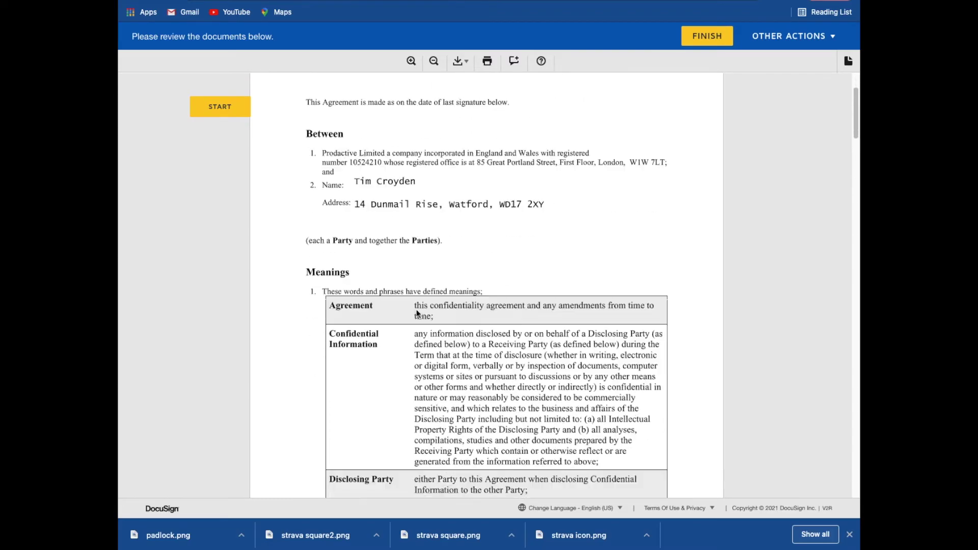
pyautogui.scroll(-20, 416, 312)
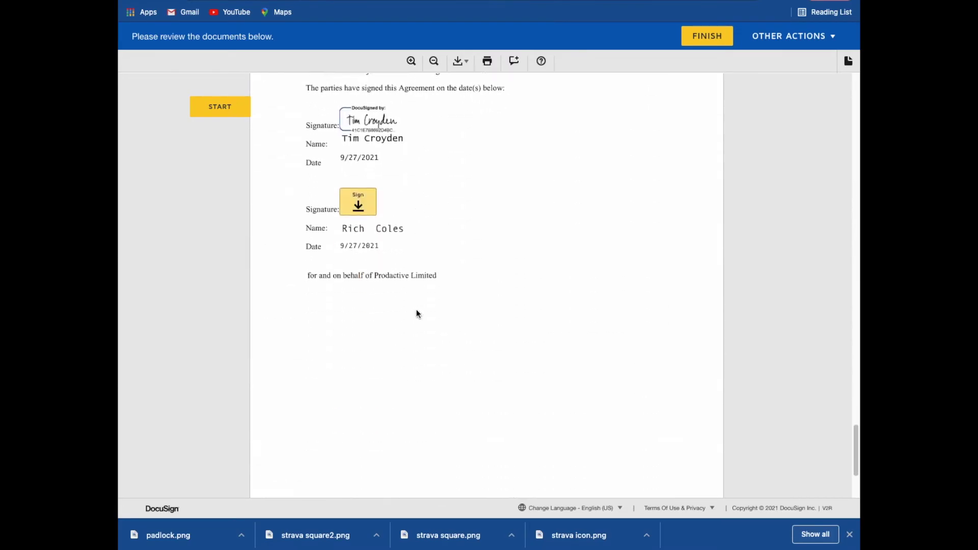
pyautogui.scroll(1, 417, 310)
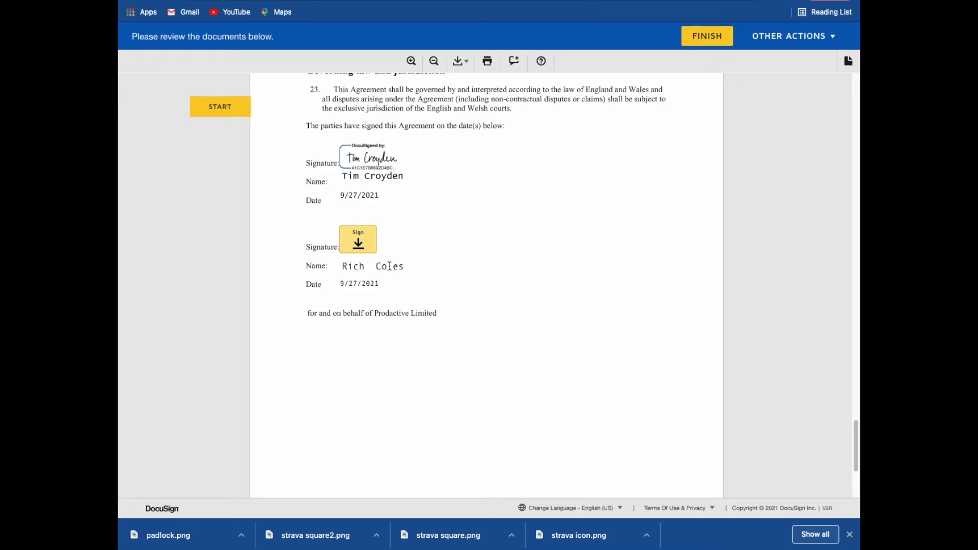
pyautogui.click(359, 243)
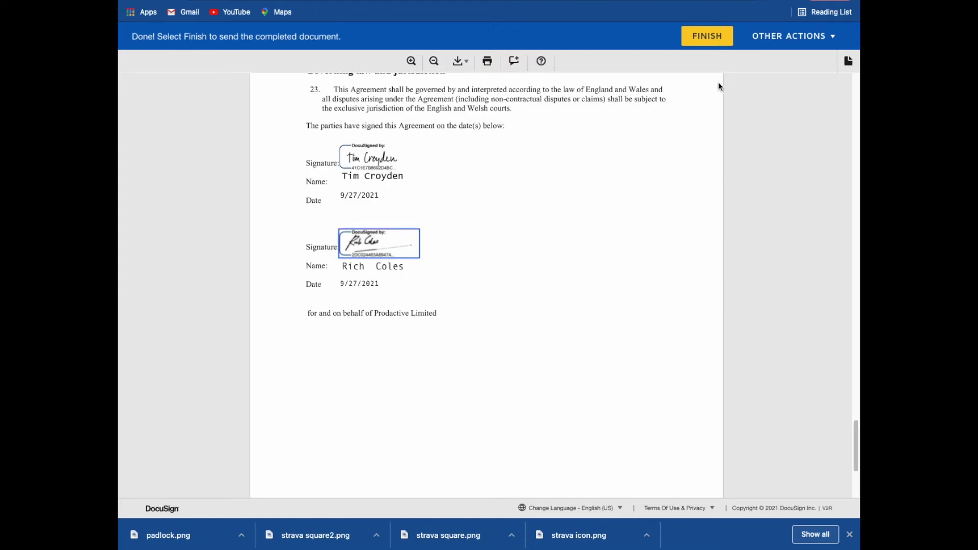
pyautogui.click(709, 38)
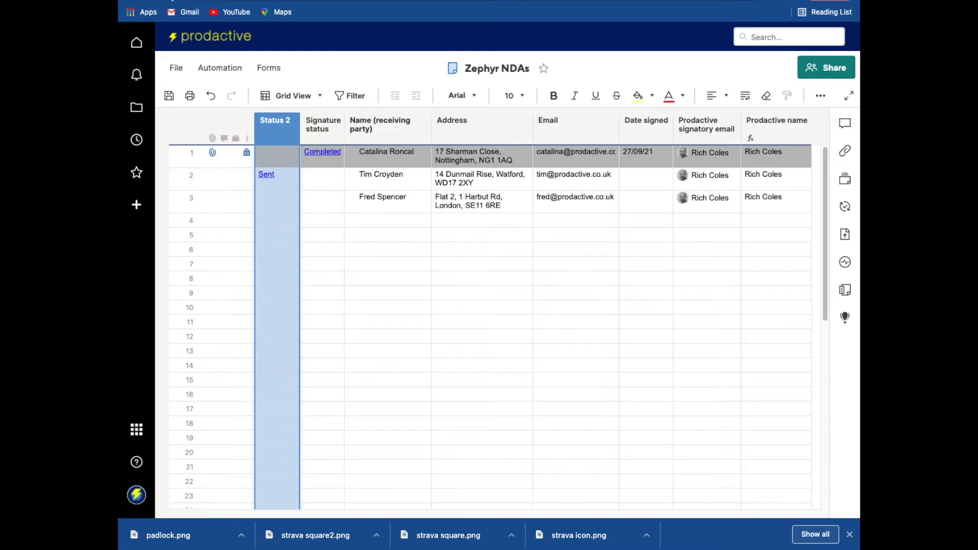
# - Reload and refresh the Zephyr NDAs sheet until row 2's Status 2 reads Completed
pyautogui.press('super+r')
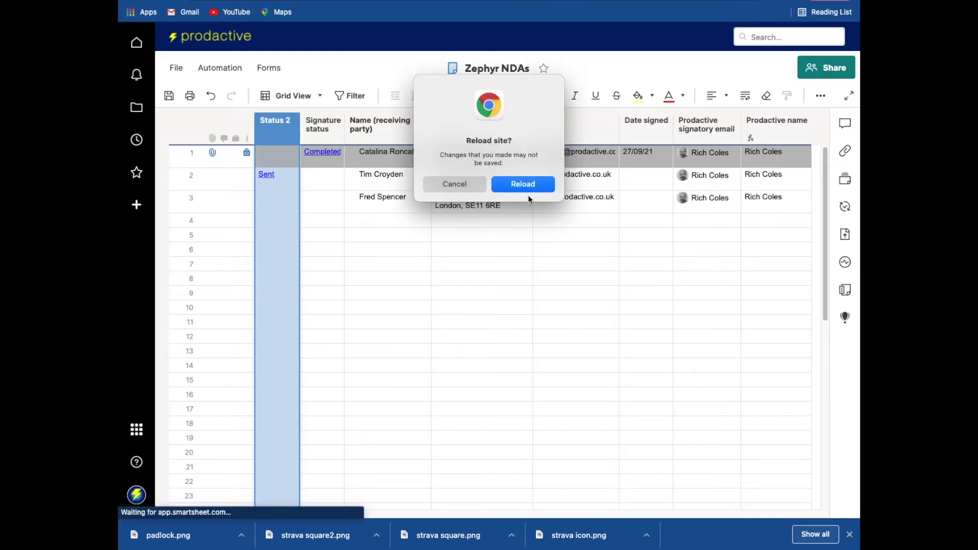
pyautogui.click(529, 191)
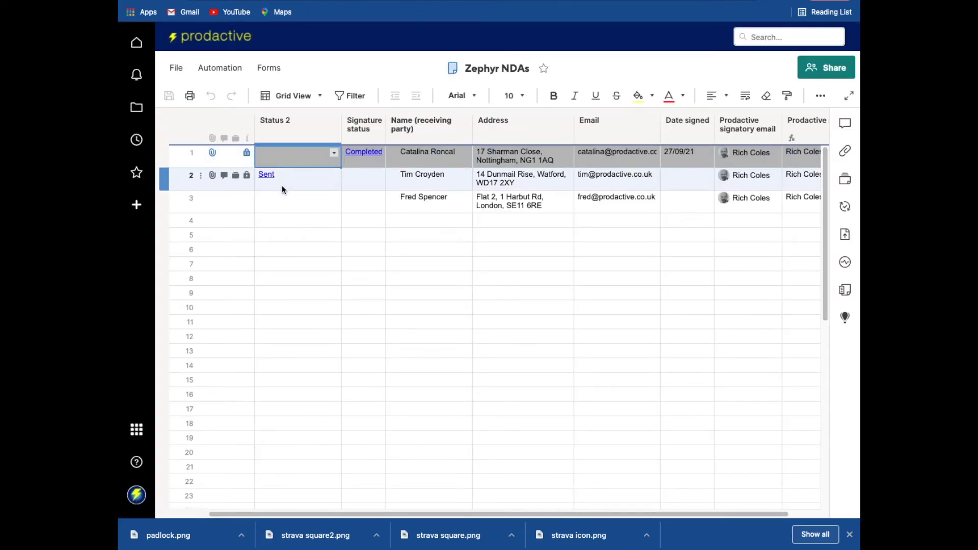
pyautogui.click(286, 182)
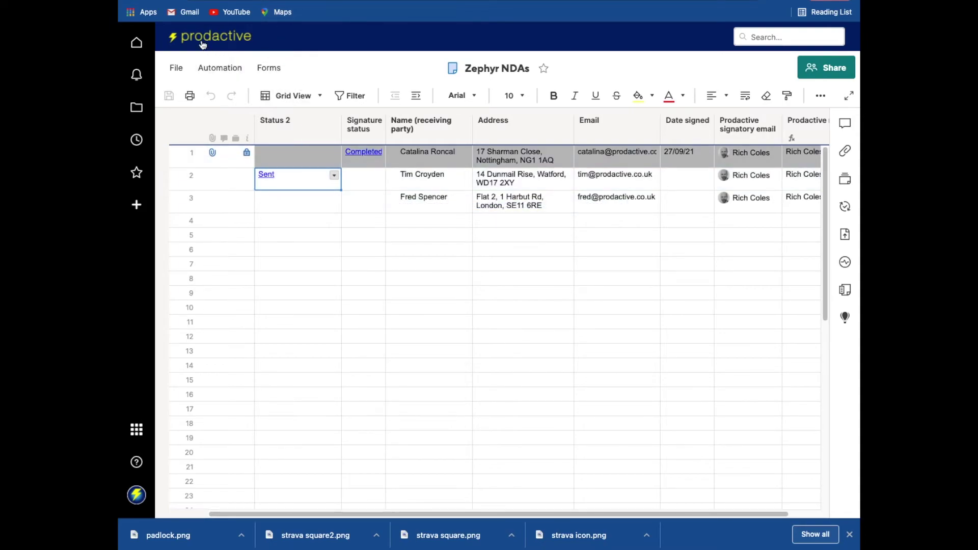
pyautogui.press('super+r')
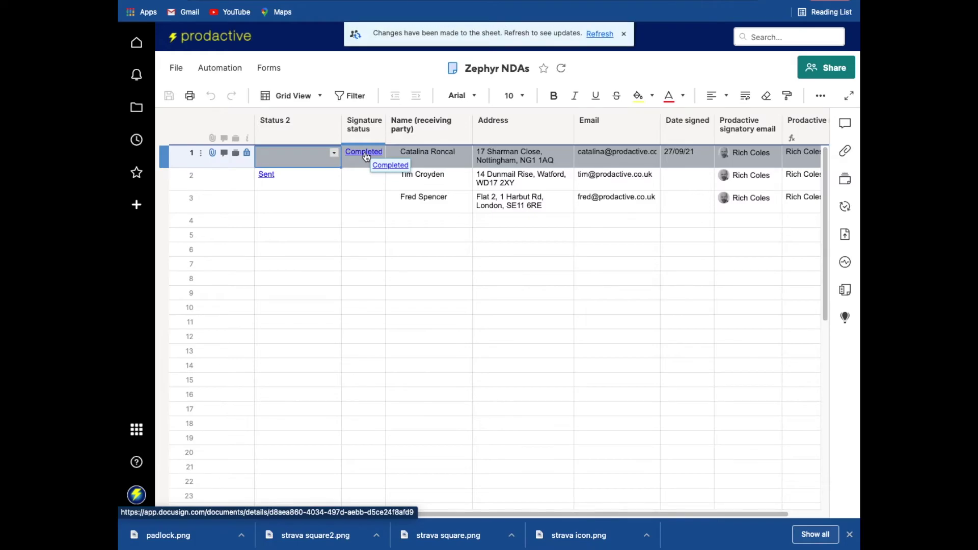
pyautogui.click(597, 34)
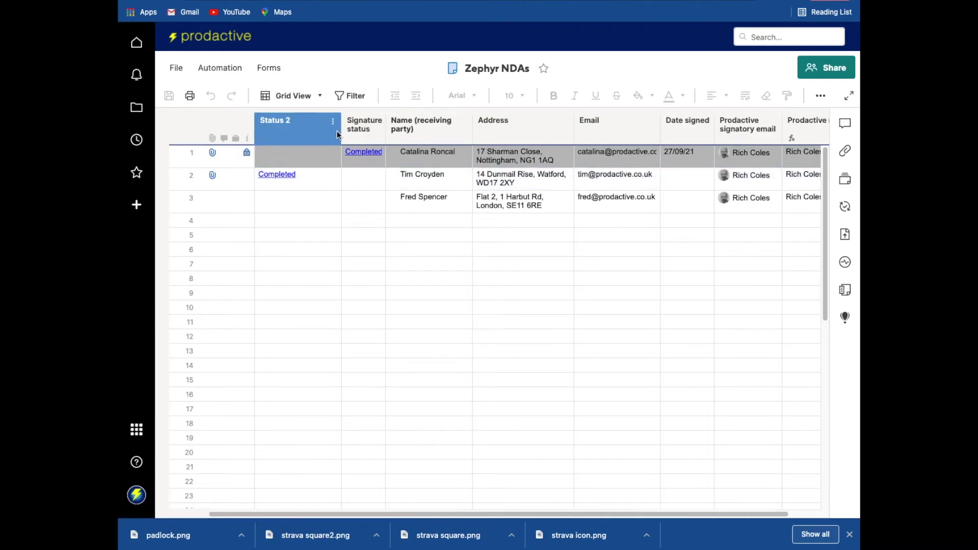
# - Narrow the Status 2 column and cancel a formula accidentally started in row 2's Status 2
pyautogui.click(321, 133)
pyautogui.moveTo(321, 134); pyautogui.dragTo(319, 133)
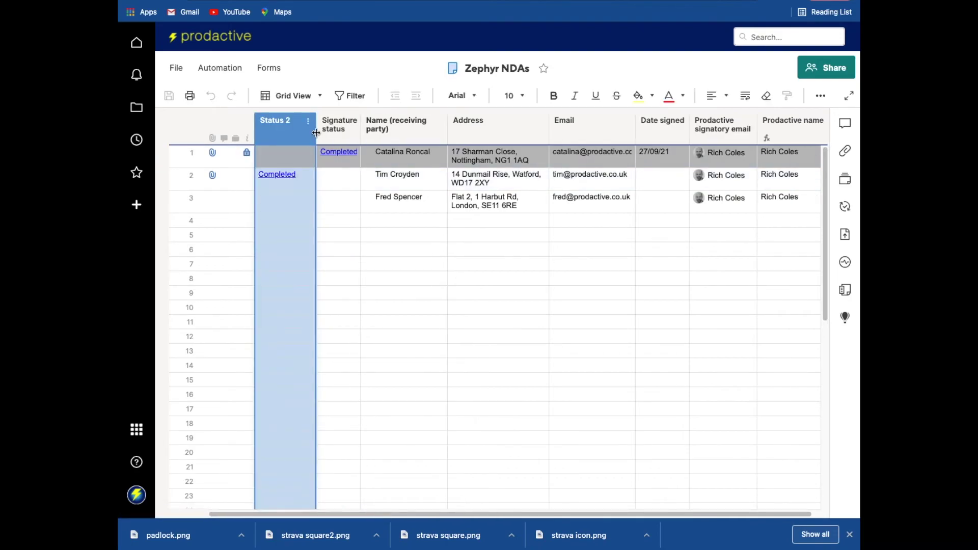
pyautogui.click(336, 182)
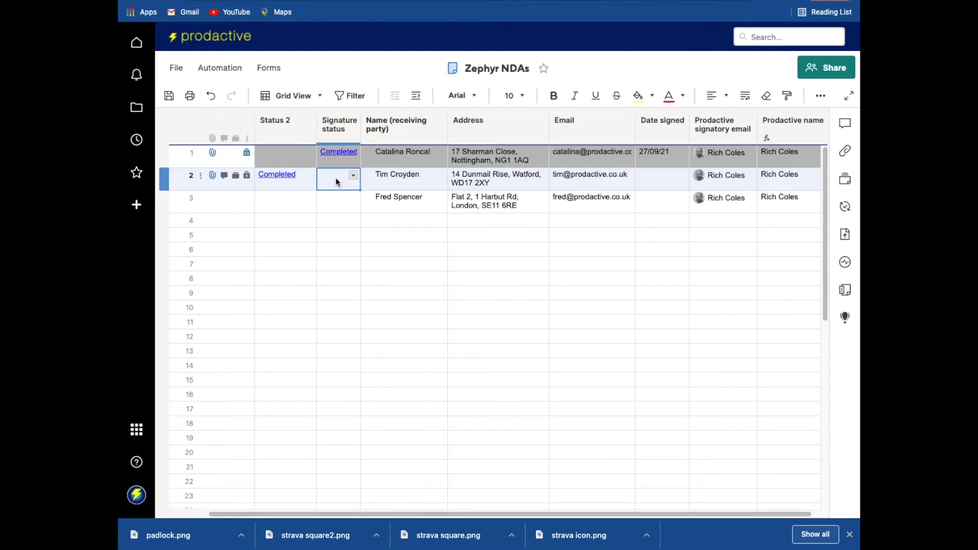
pyautogui.click(315, 184)
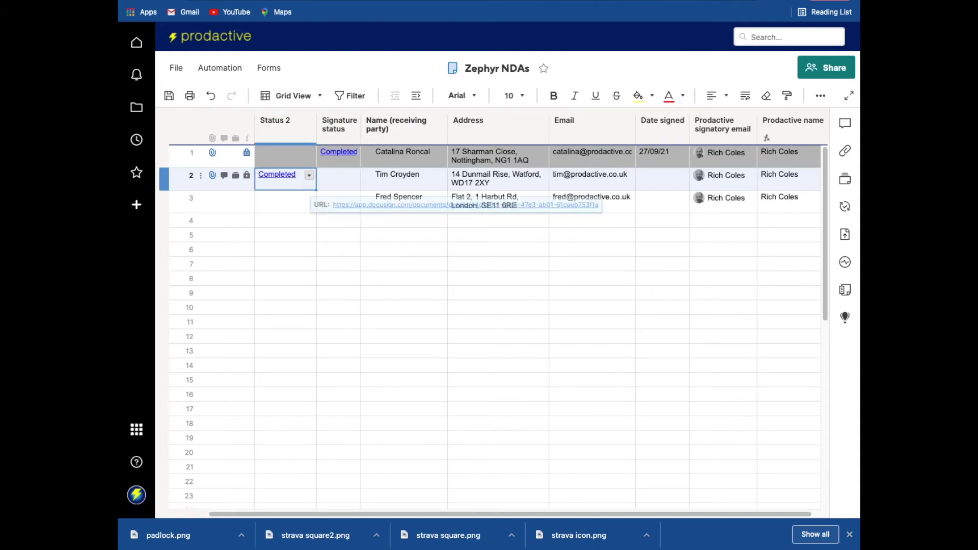
pyautogui.write('=')
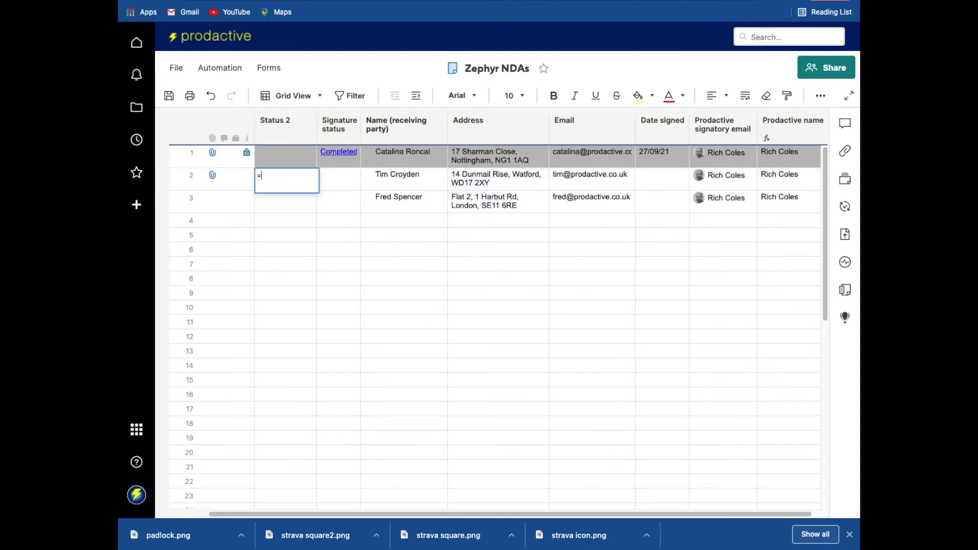
pyautogui.press('Escape')
# - Set row 2's Signature status to reference its Status 2 cell, then open its DocuSign envelope
pyautogui.click(339, 179)
pyautogui.write('=')
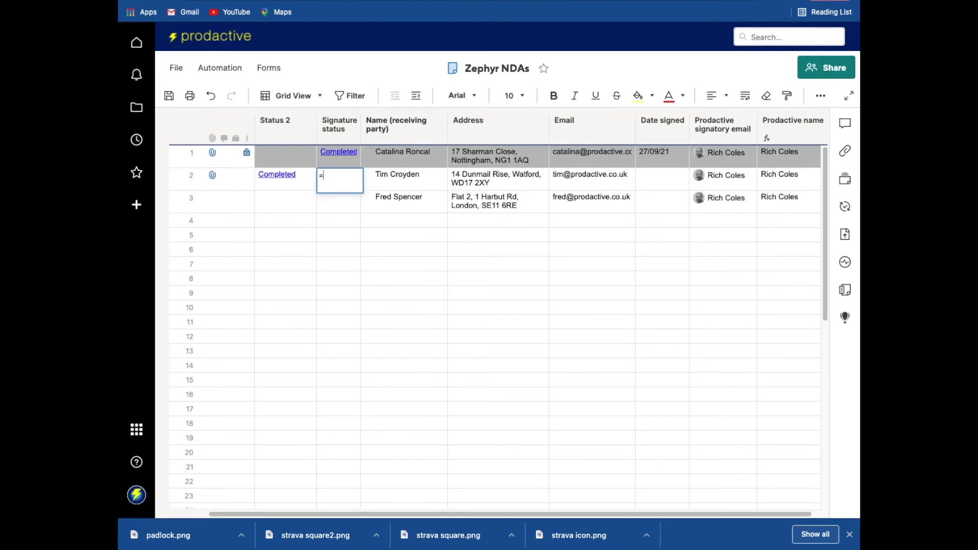
pyautogui.click(276, 179)
pyautogui.press('Return')
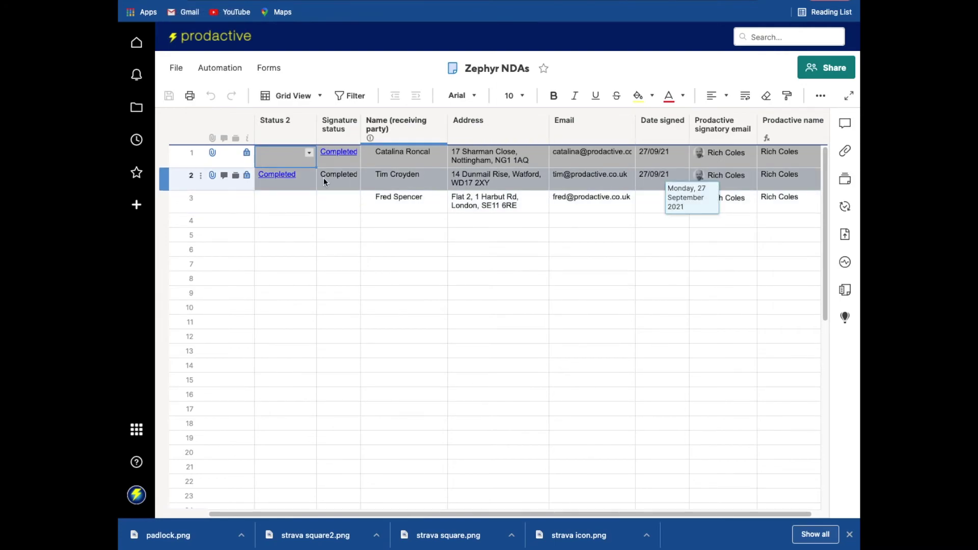
pyautogui.moveTo(247, 178)
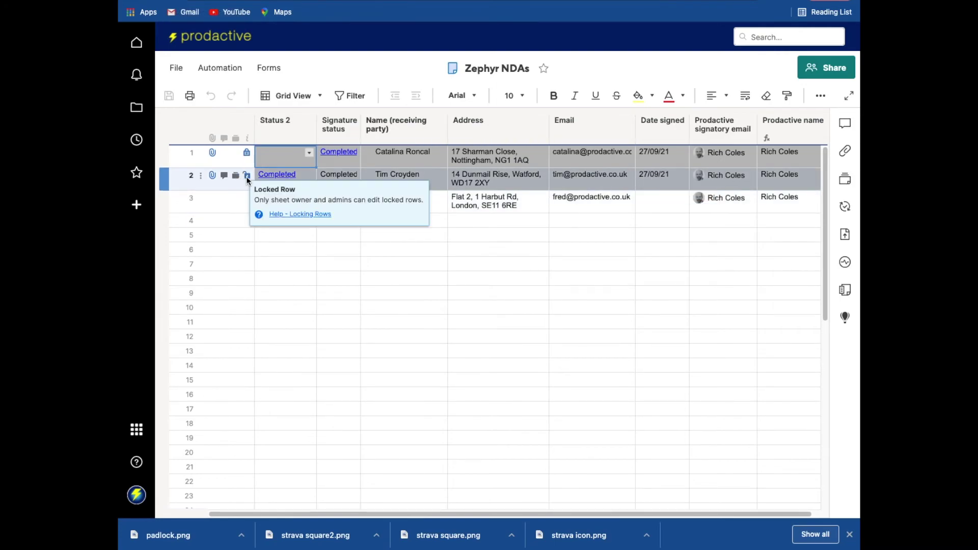
pyautogui.click(274, 175)
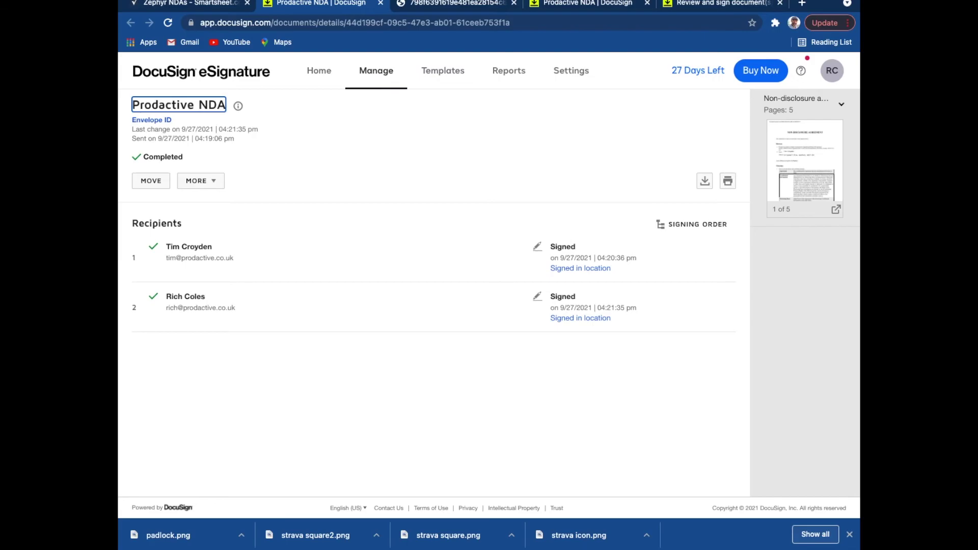
pyautogui.click(163, 0)
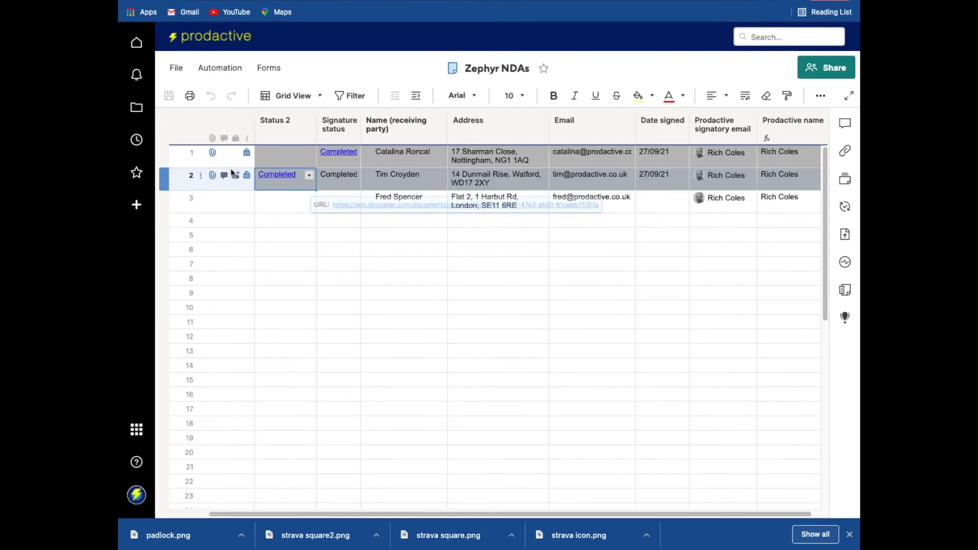
pyautogui.click(207, 182)
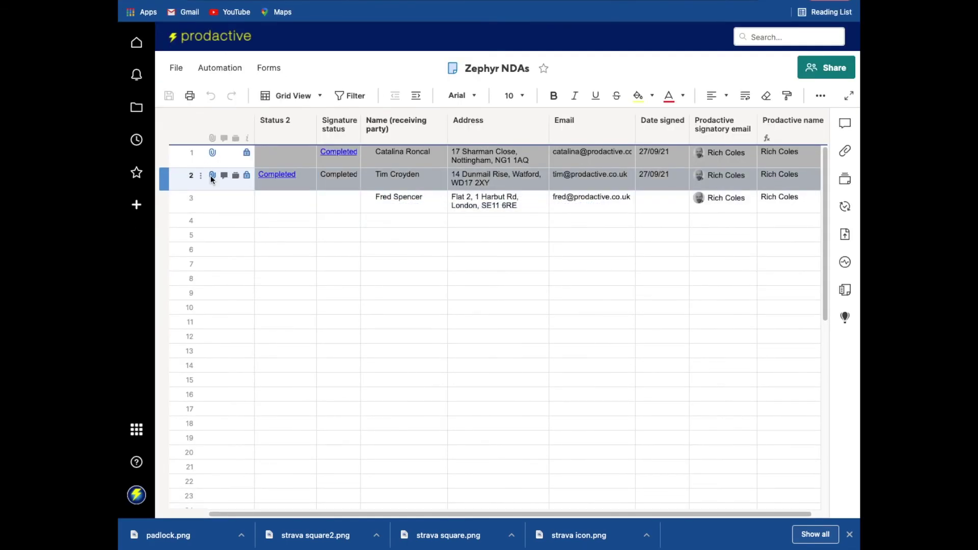
# - View row 2's attached signed NDA PDF to confirm both signatures, then select row 3
pyautogui.click(211, 176)
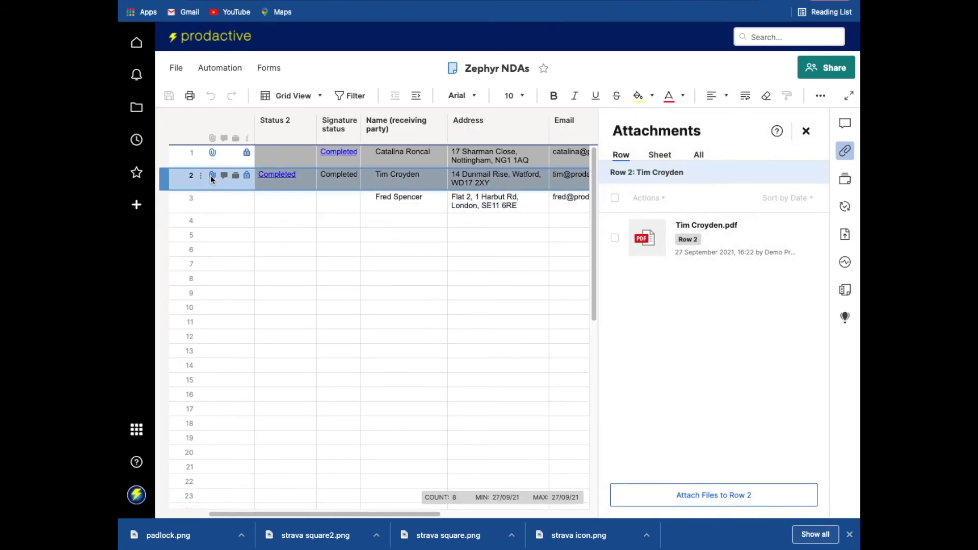
pyautogui.click(640, 246)
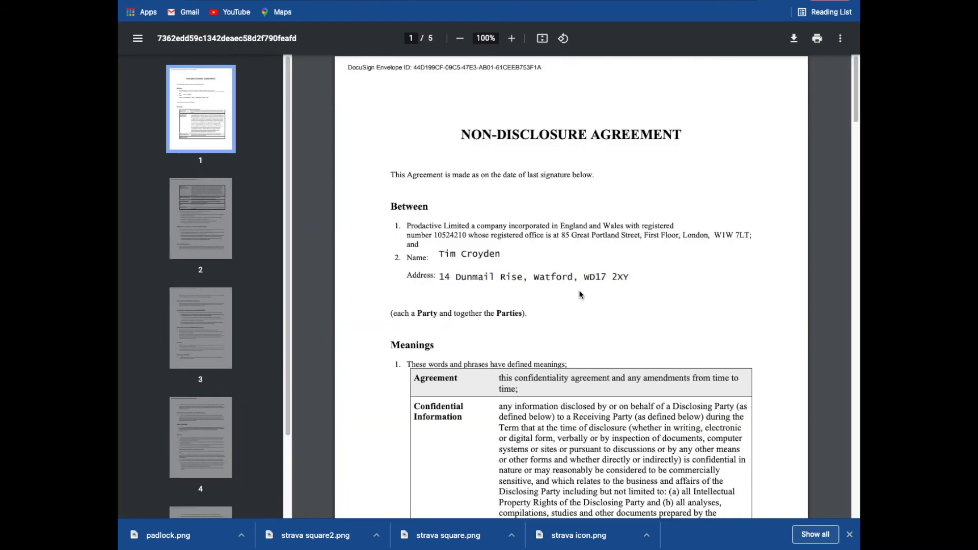
pyautogui.scroll(-20, 581, 295)
pyautogui.scroll(3, 582, 294)
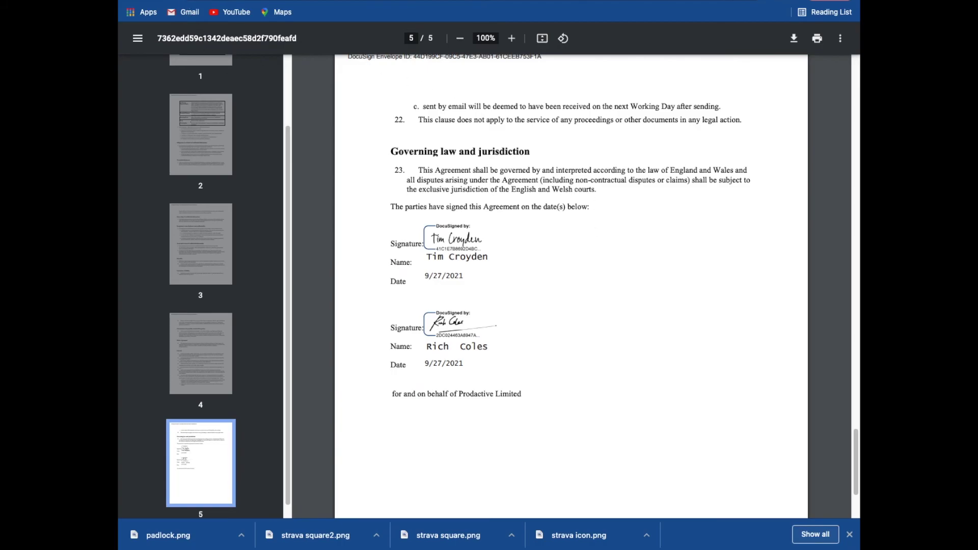
pyautogui.hotkey('ctrl', 'w')
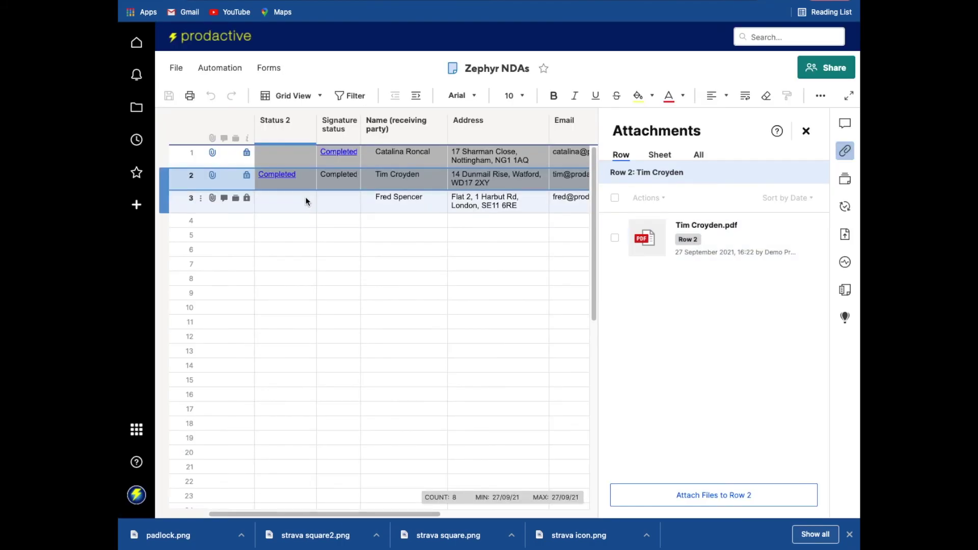
pyautogui.click(166, 202)
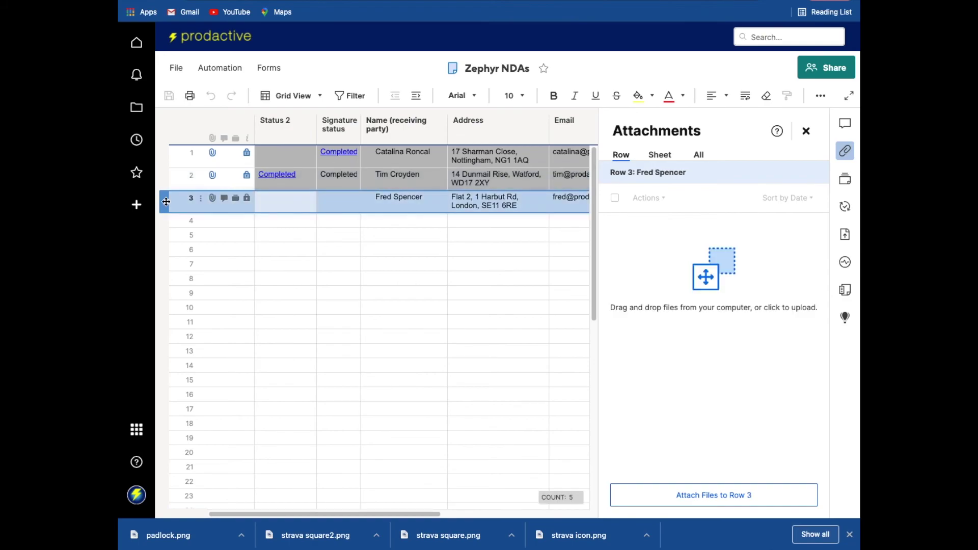
# - Generate row 3's NDA from the NDA Individual demo mapping, send it with DocuSign, and return
pyautogui.rightClick(166, 202)
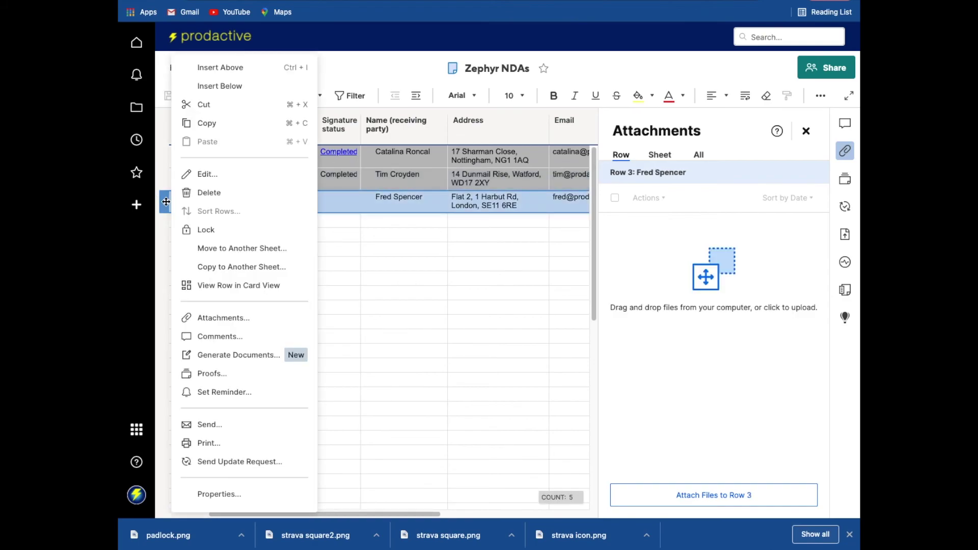
pyautogui.click(246, 357)
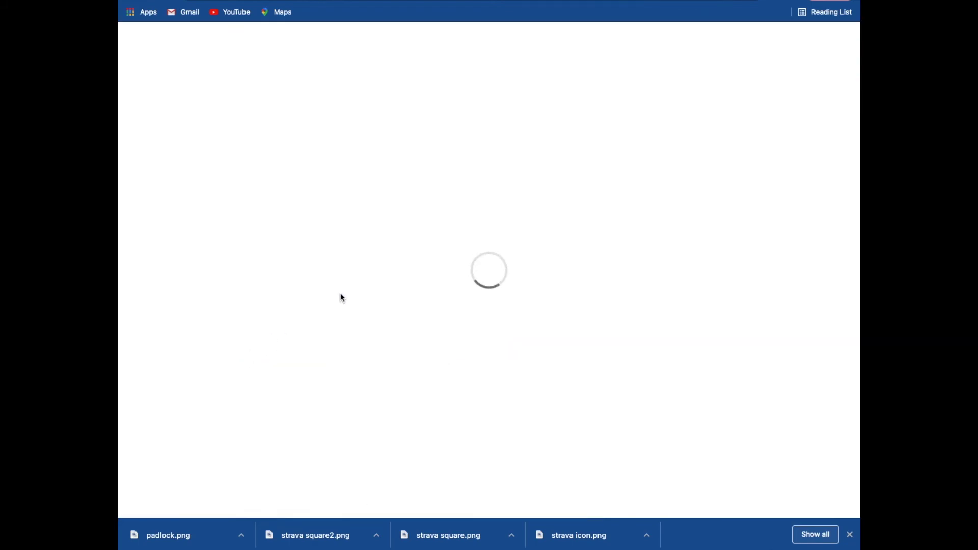
pyautogui.moveTo(307, 184)
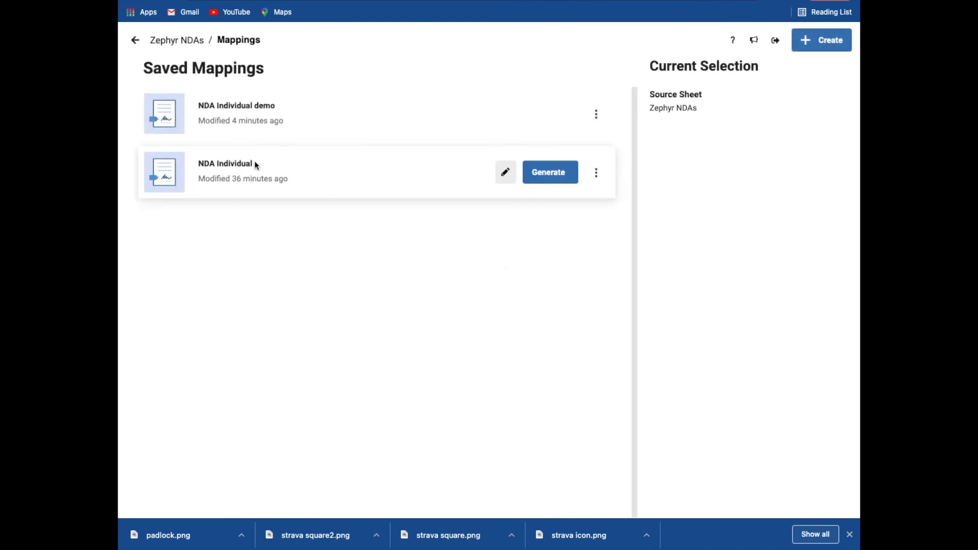
pyautogui.moveTo(250, 109)
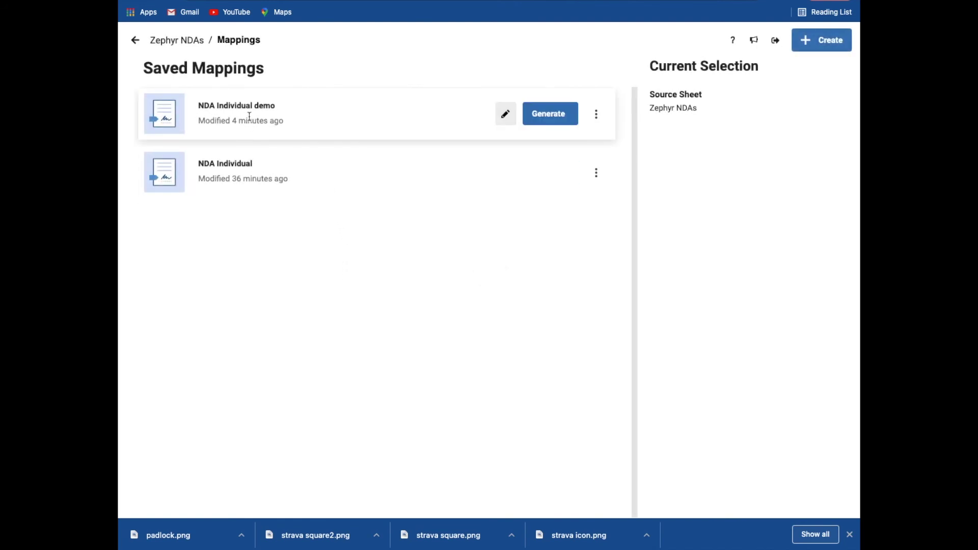
pyautogui.click(564, 120)
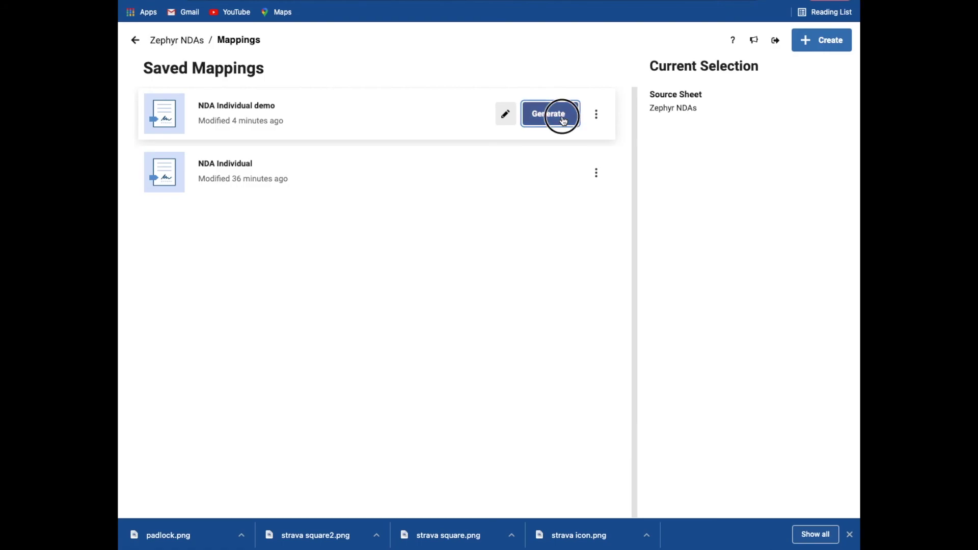
pyautogui.click(569, 143)
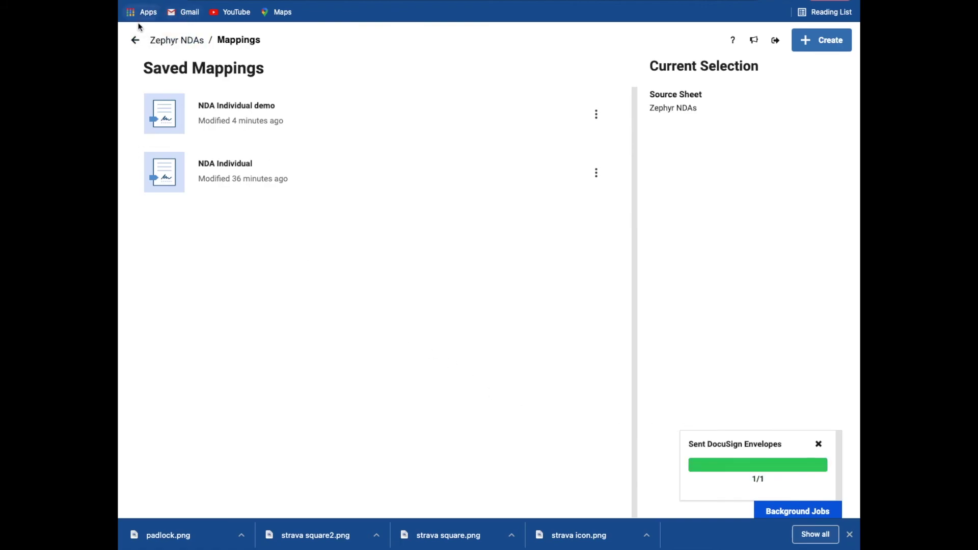
pyautogui.click(134, 44)
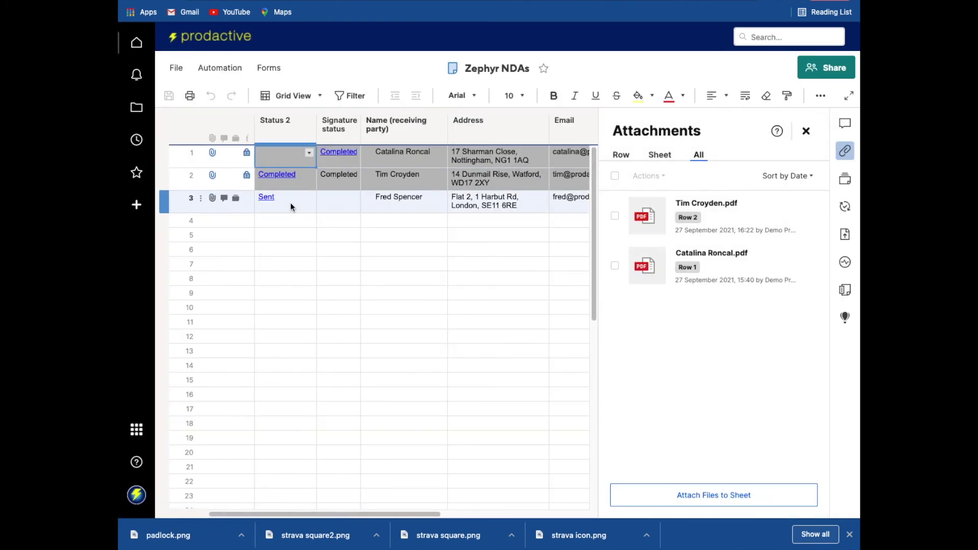
# - Close the Attachments panel to bring back the Date signed and Prodactive columns
pyautogui.click(806, 130)
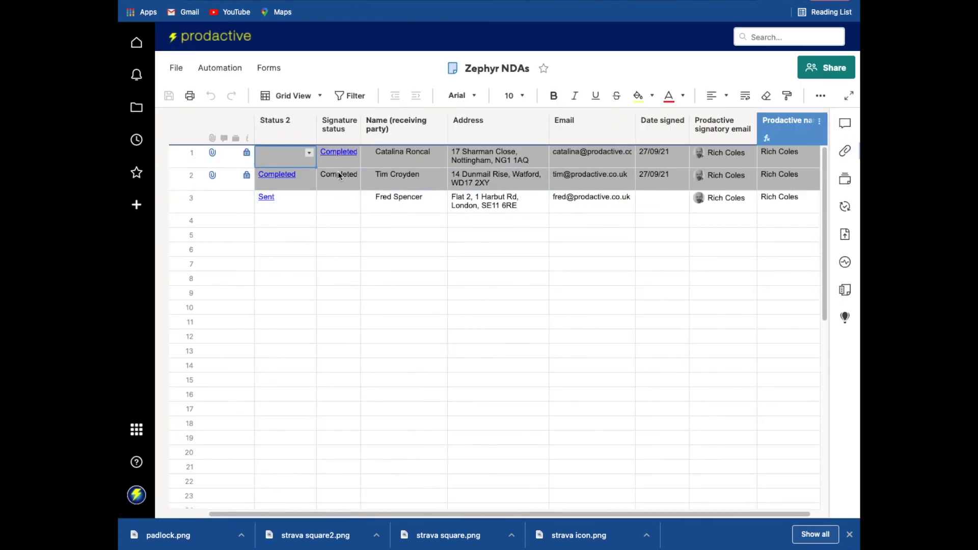